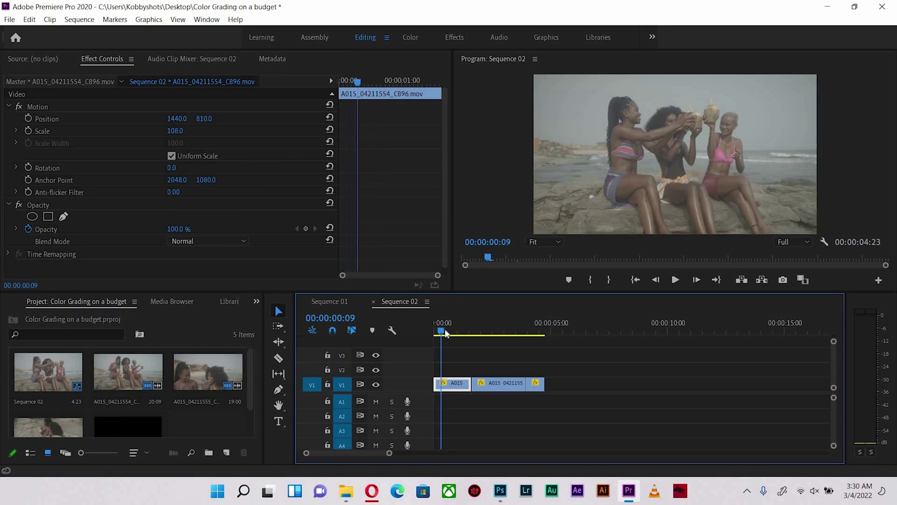
# - Delete the existing adjustment layer from the project's media items
pyautogui.click(445, 333)
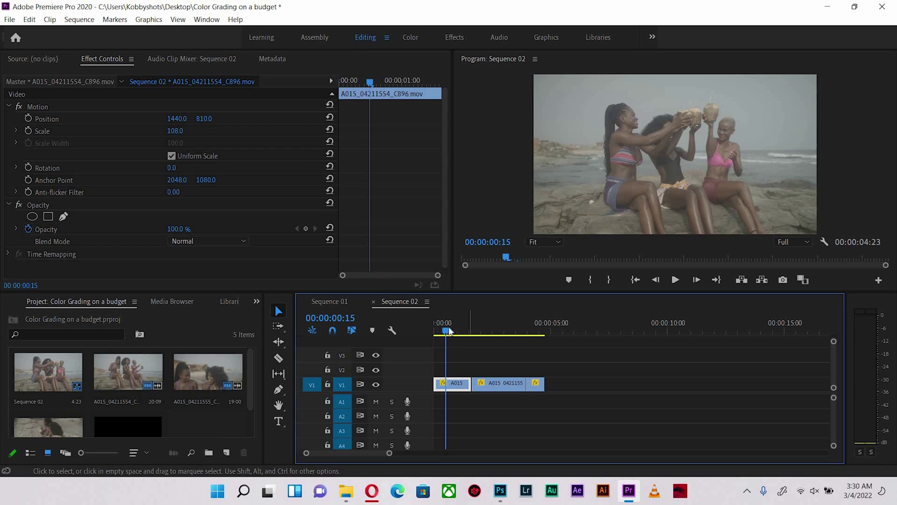
pyautogui.scroll(-2, 227, 450)
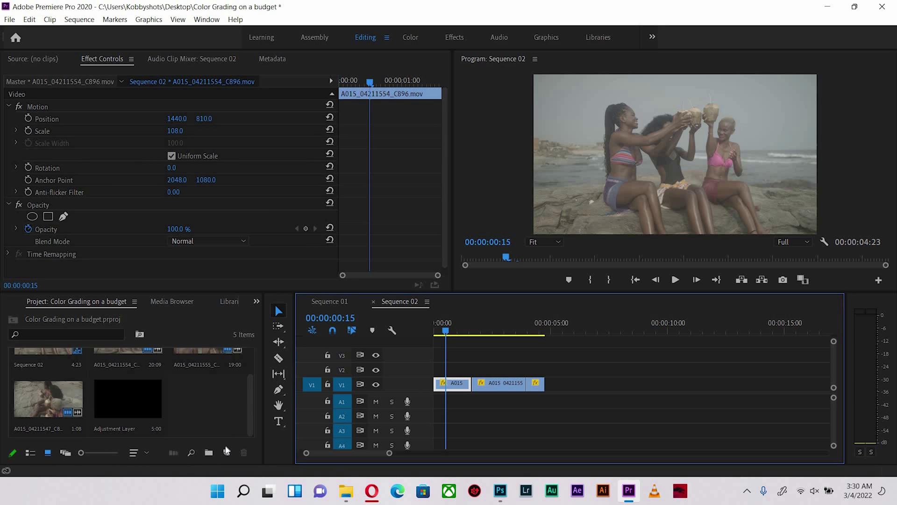
pyautogui.click(226, 452)
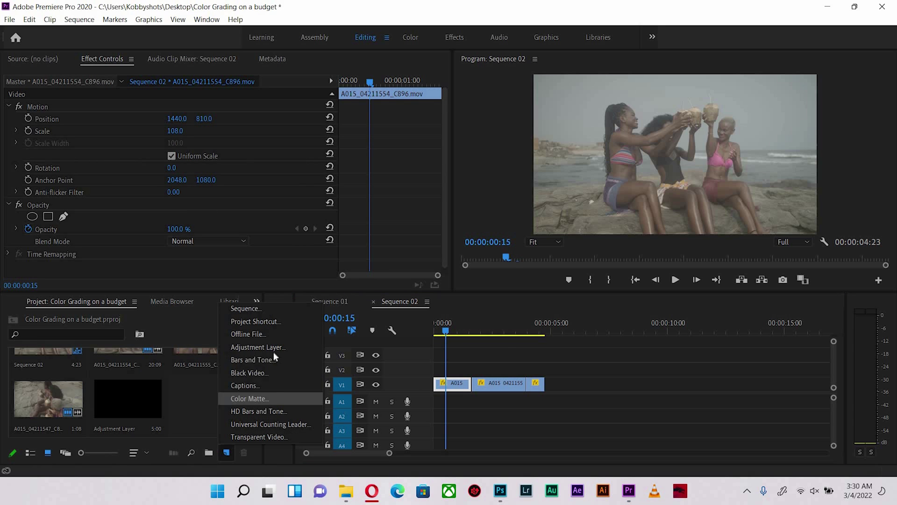
pyautogui.click(110, 419)
pyautogui.press('Delete')
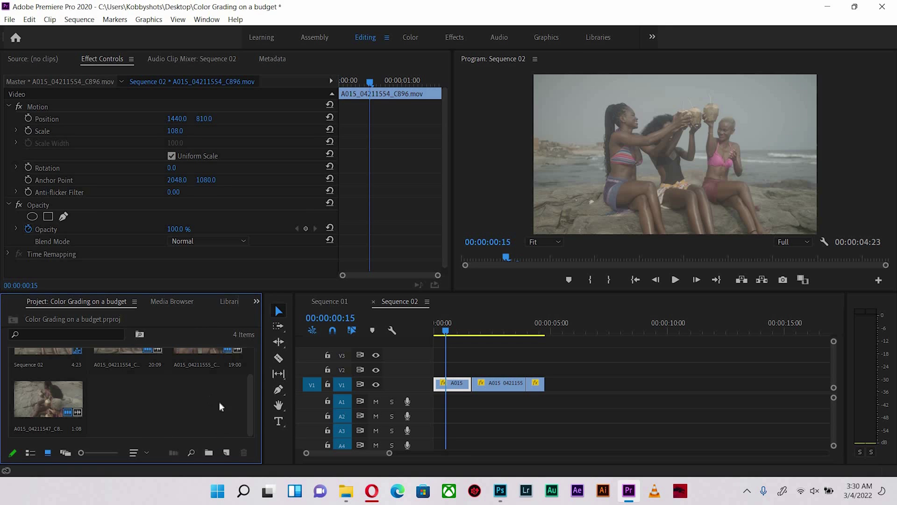
# - Create a new adjustment layer in the project with the default settings
pyautogui.moveTo(472, 331)
pyautogui.mouseDown()
pyautogui.moveTo(539, 332)
pyautogui.moveTo(456, 331)
pyautogui.mouseUp()
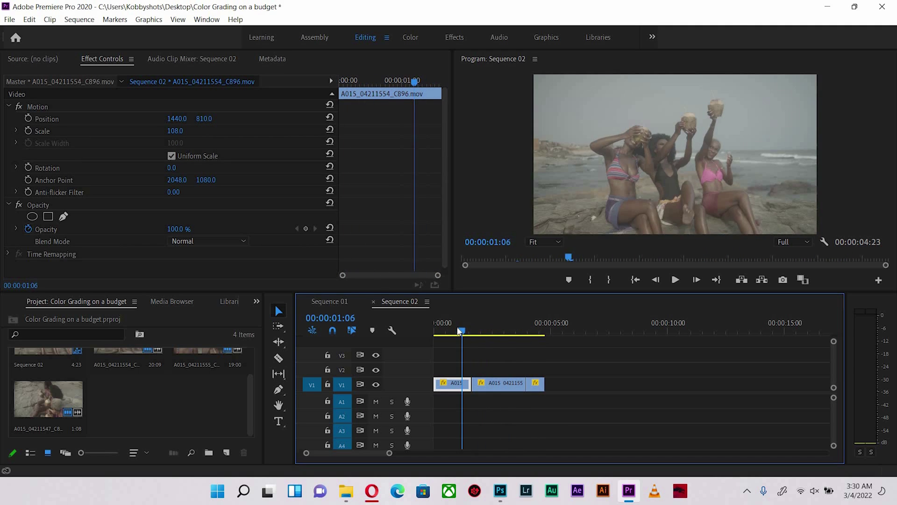
pyautogui.click(227, 452)
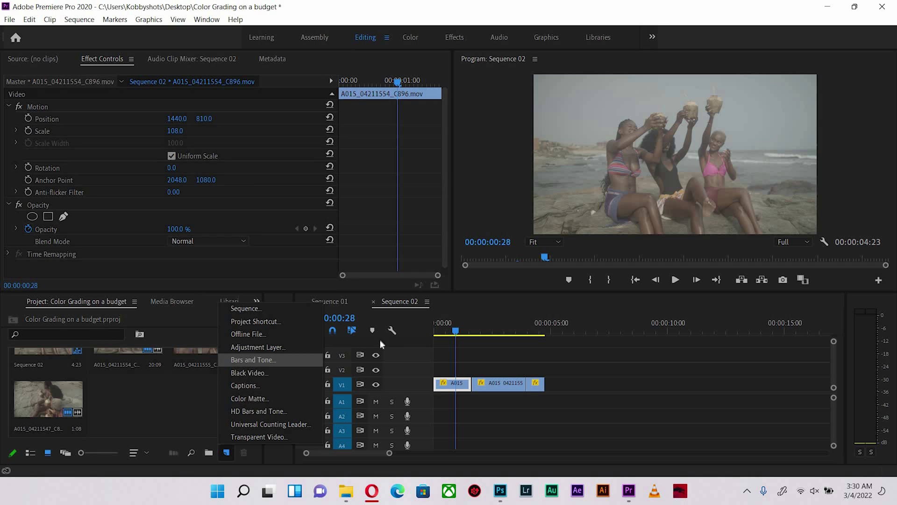
pyautogui.click(255, 347)
pyautogui.click(468, 285)
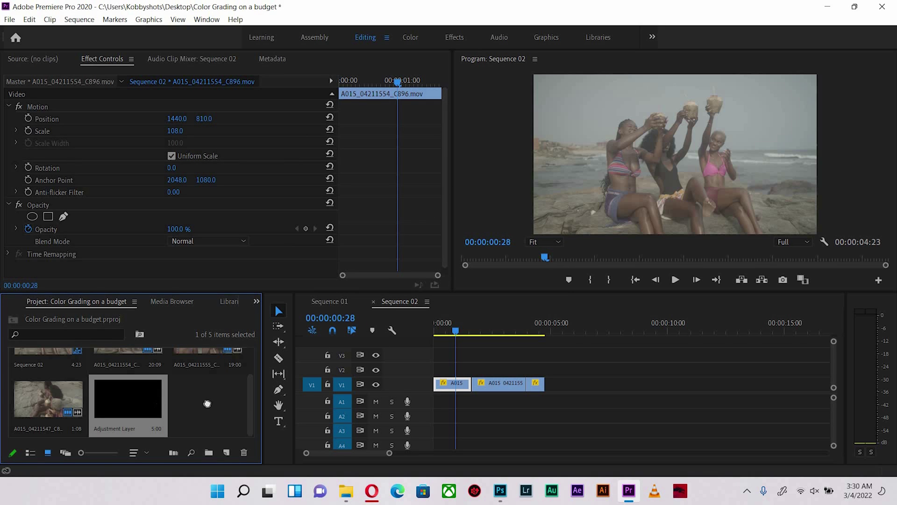
# - Place the adjustment layer on V2, trimmed to the end of the last clip, and duplicate it onto V3
pyautogui.moveTo(439, 369); pyautogui.dragTo(439, 369)
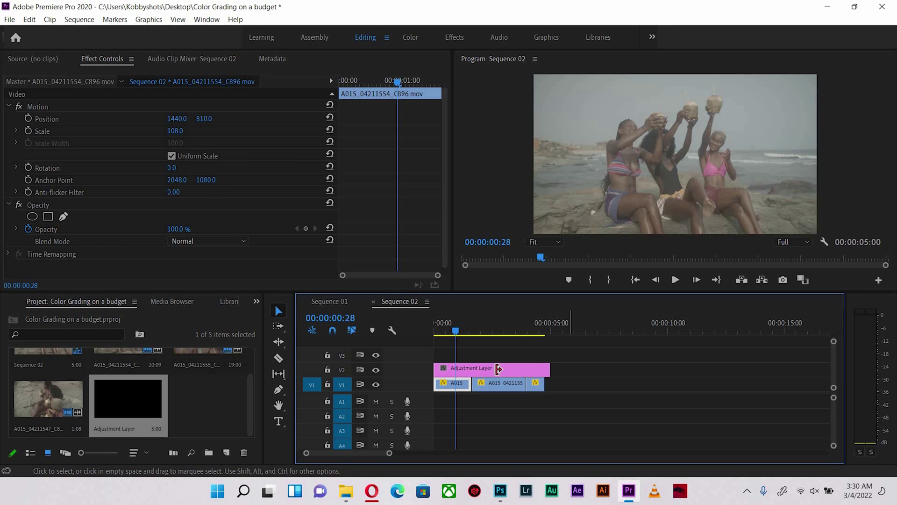
pyautogui.moveTo(553, 367); pyautogui.dragTo(544, 367)
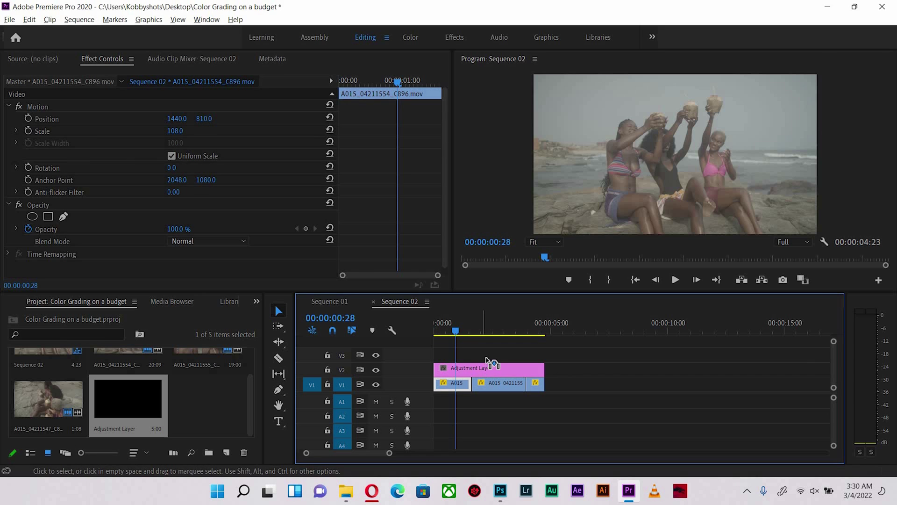
pyautogui.moveTo(491, 363); pyautogui.dragTo(491, 354)
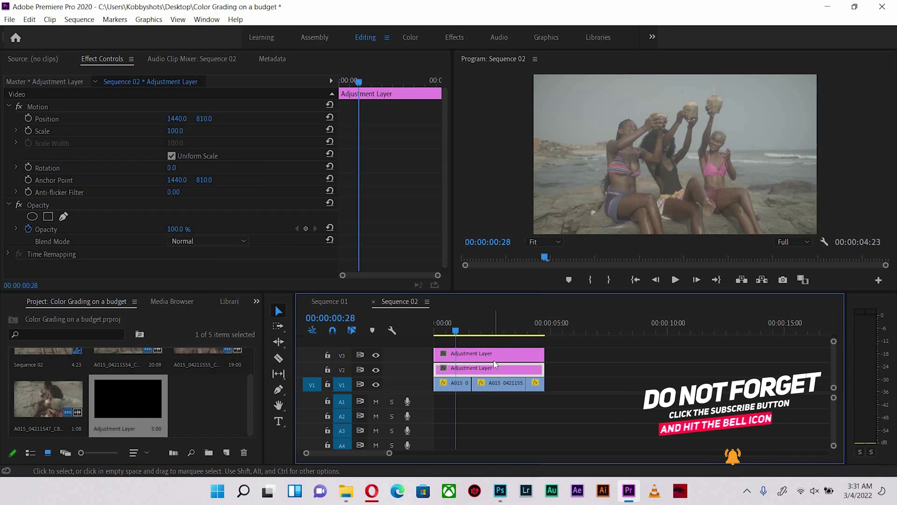
# - In the Color workspace, apply P4K2Alexa_Rec709_ISO400_OnSet.cube from "Selected Color grade for my films" as the V2 adjustment layer's creative look
pyautogui.click(451, 330)
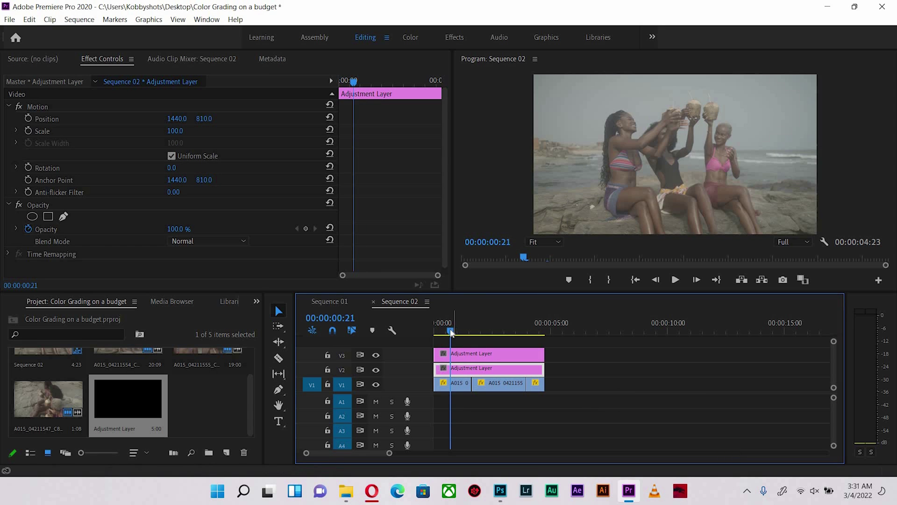
pyautogui.moveTo(451, 331)
pyautogui.mouseDown()
pyautogui.moveTo(536, 330)
pyautogui.moveTo(452, 332)
pyautogui.mouseUp()
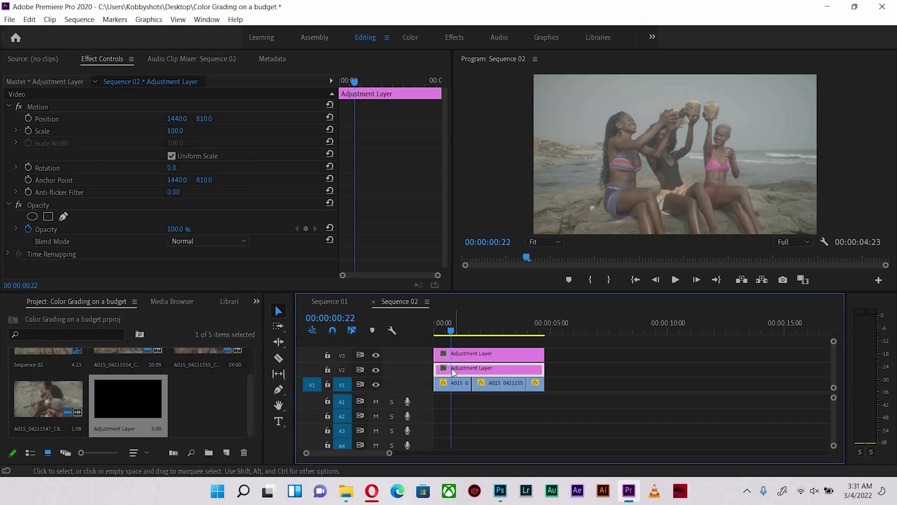
pyautogui.click(402, 36)
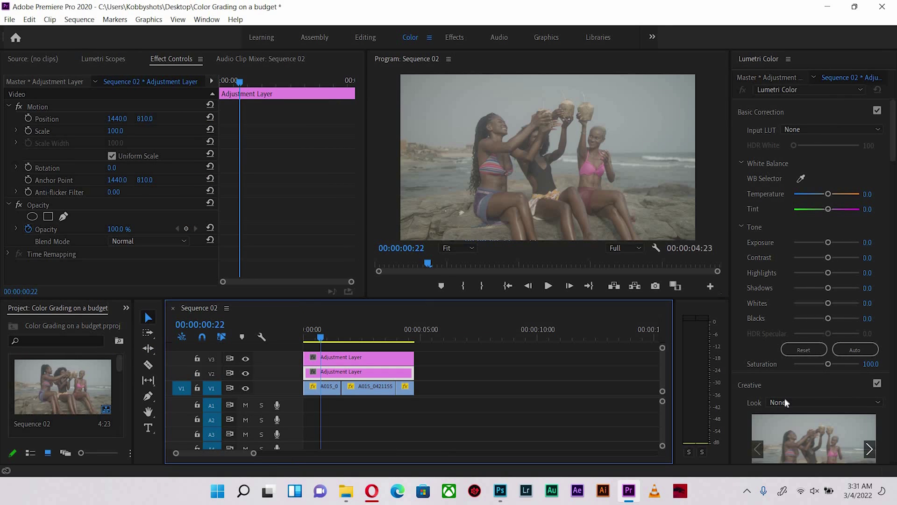
pyautogui.click(784, 401)
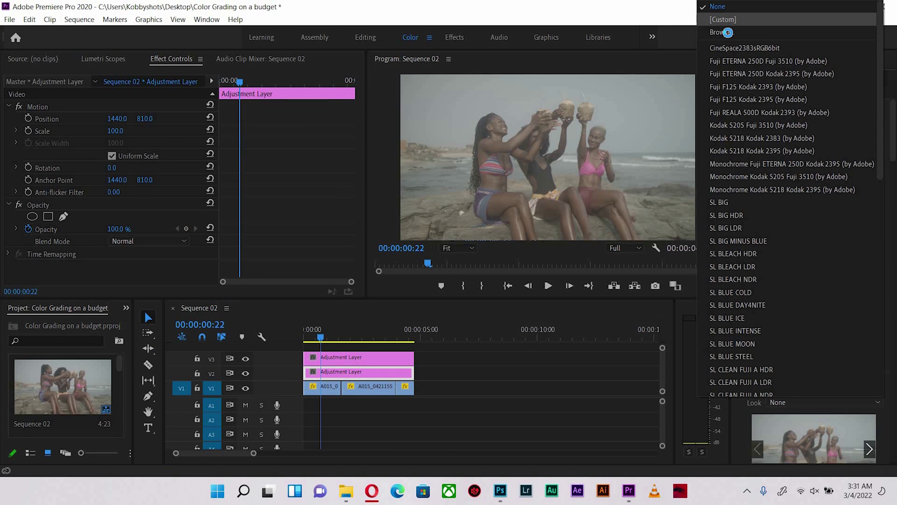
pyautogui.click(728, 33)
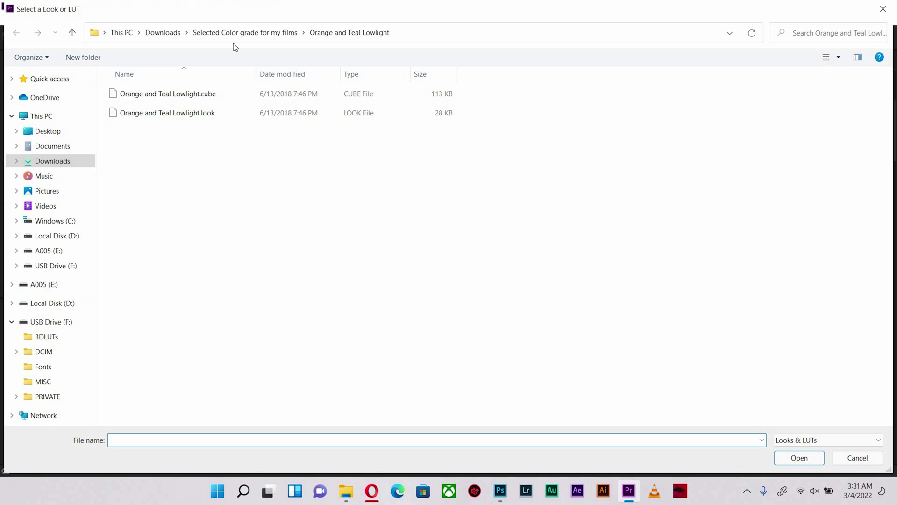
pyautogui.click(226, 34)
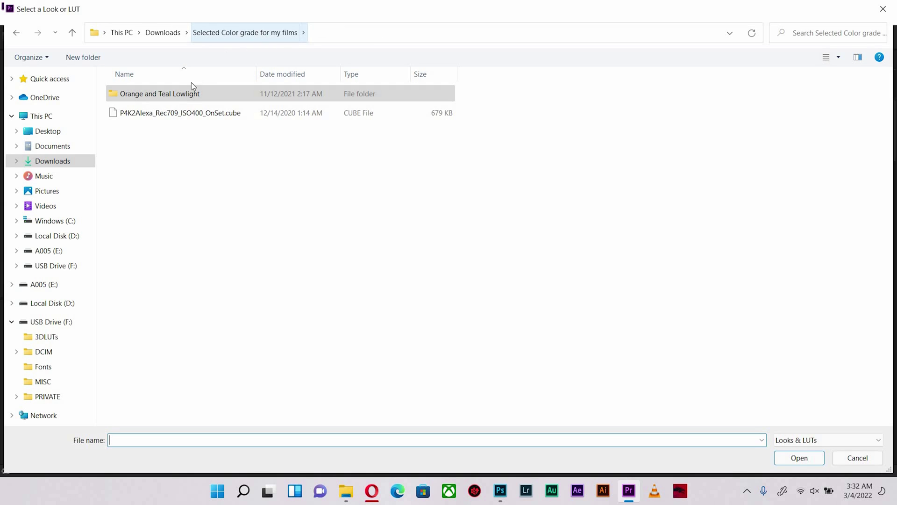
pyautogui.click(174, 98)
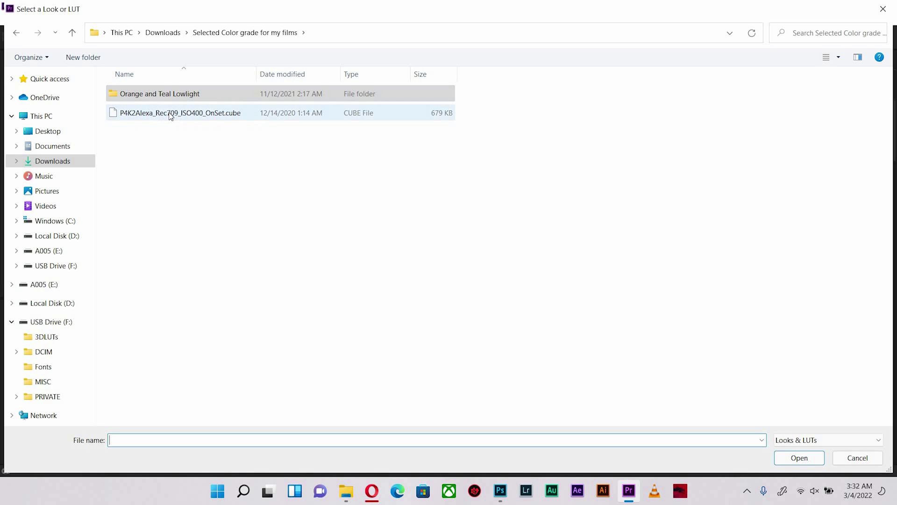
pyautogui.doubleClick(281, 113)
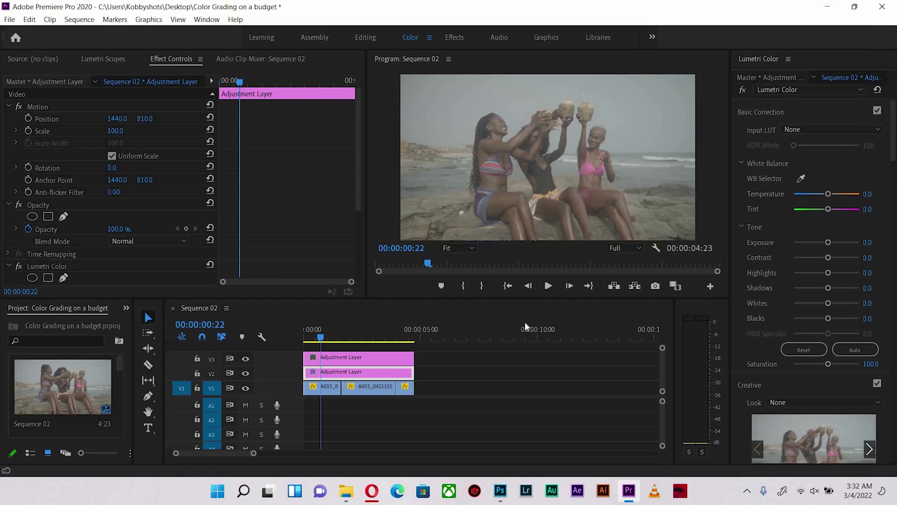
# - Examine the converted colours at several points across all three clips of the sequence
pyautogui.click(359, 339)
pyautogui.click(407, 337)
pyautogui.click(365, 333)
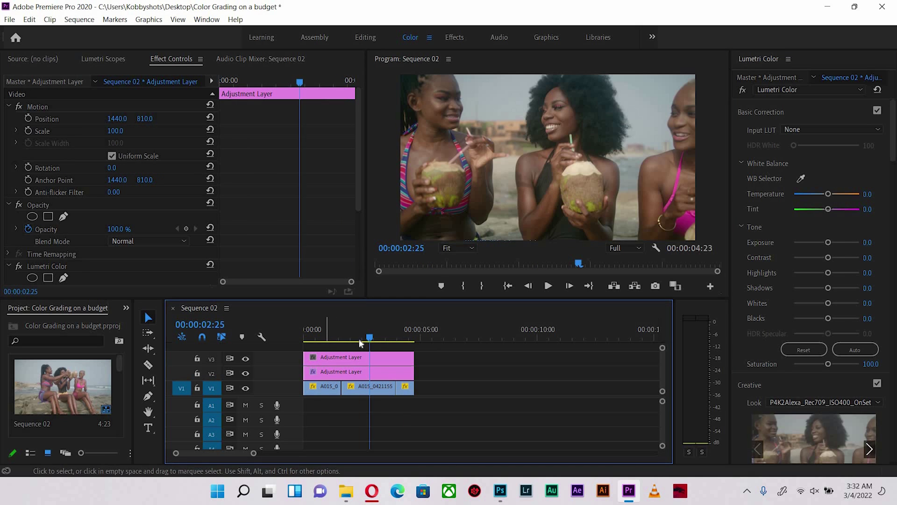
pyautogui.click(410, 333)
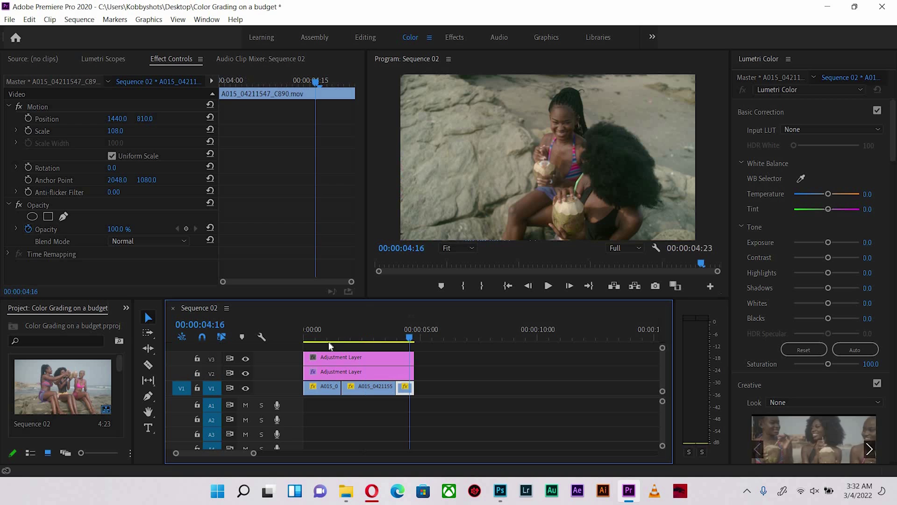
pyautogui.click(362, 346)
pyautogui.click(317, 338)
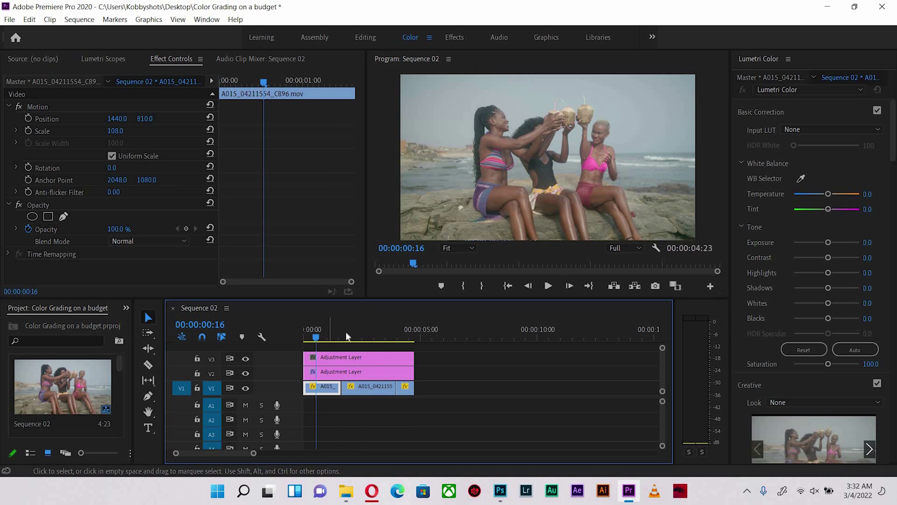
pyautogui.moveTo(346, 337); pyautogui.dragTo(326, 320)
pyautogui.click(347, 350)
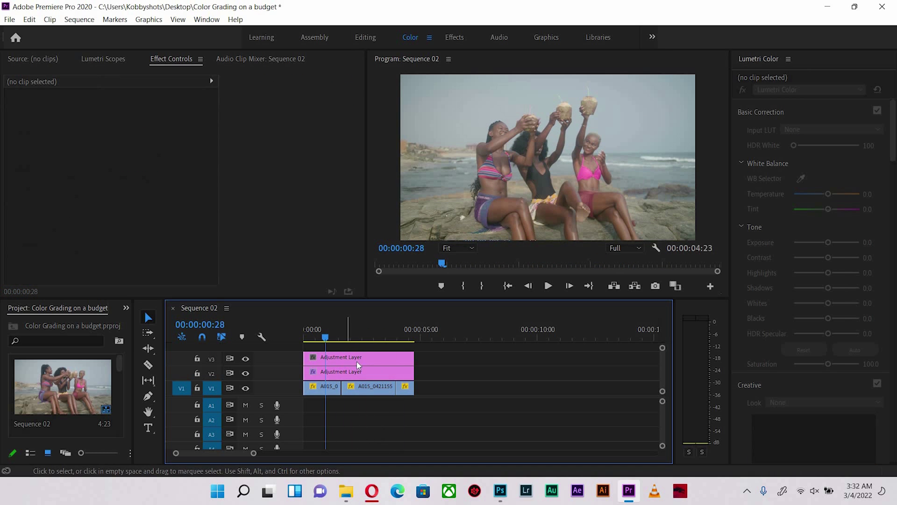
# - Apply Orange and Teal Lowlight.cube from the Orange and Teal Lowlight folder as the creative look of the V3 adjustment layer
pyautogui.click(357, 362)
pyautogui.click(803, 402)
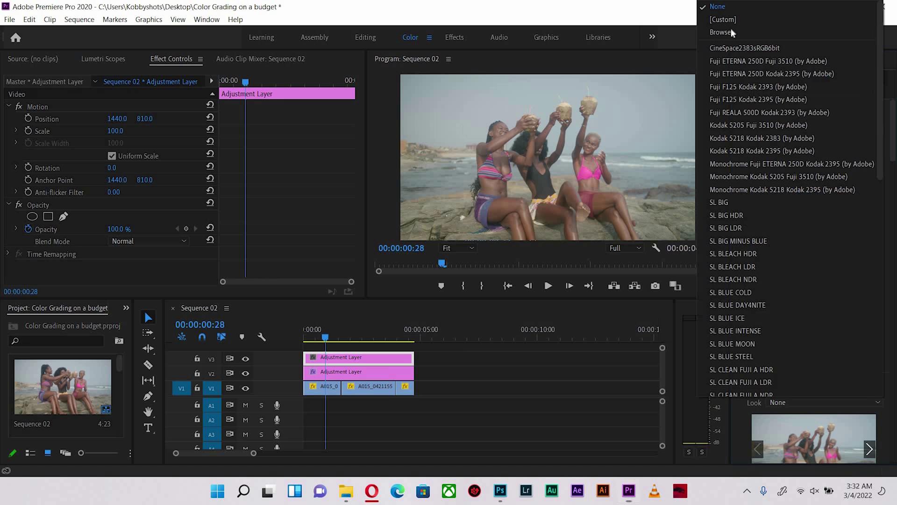
pyautogui.click(731, 31)
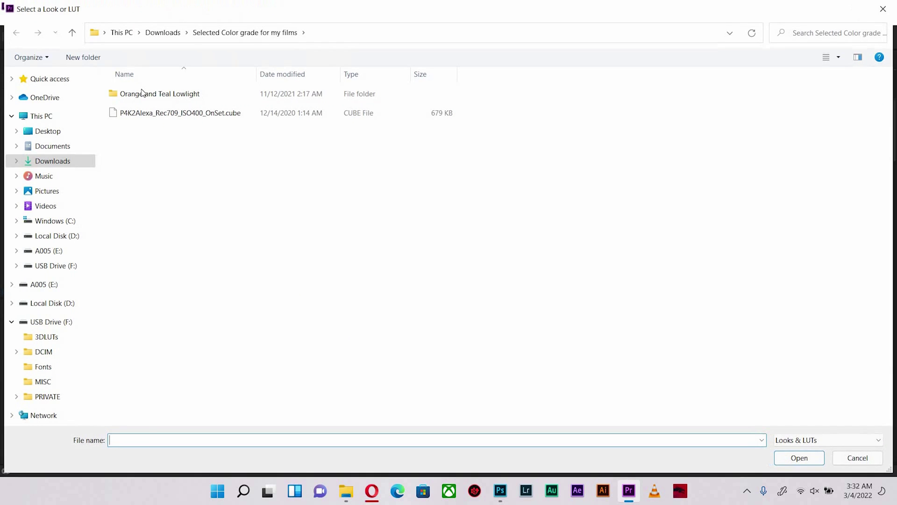
pyautogui.doubleClick(168, 96)
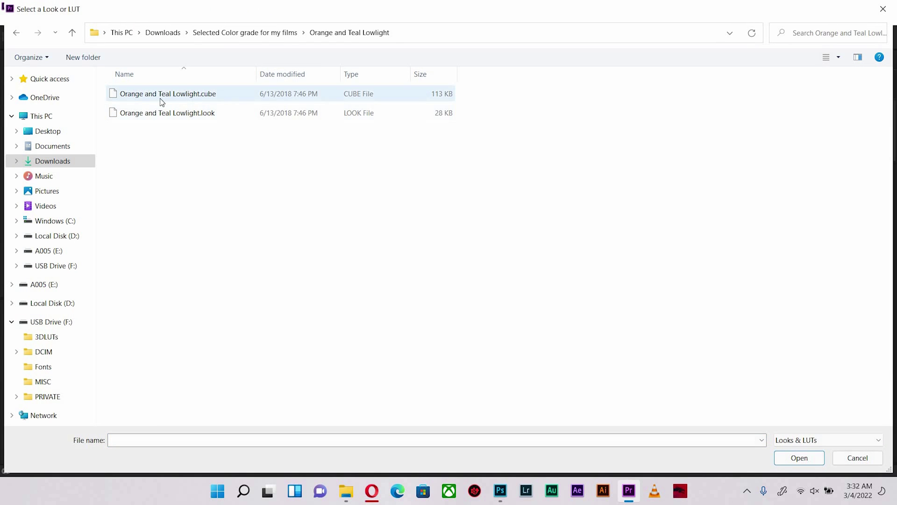
pyautogui.doubleClick(169, 93)
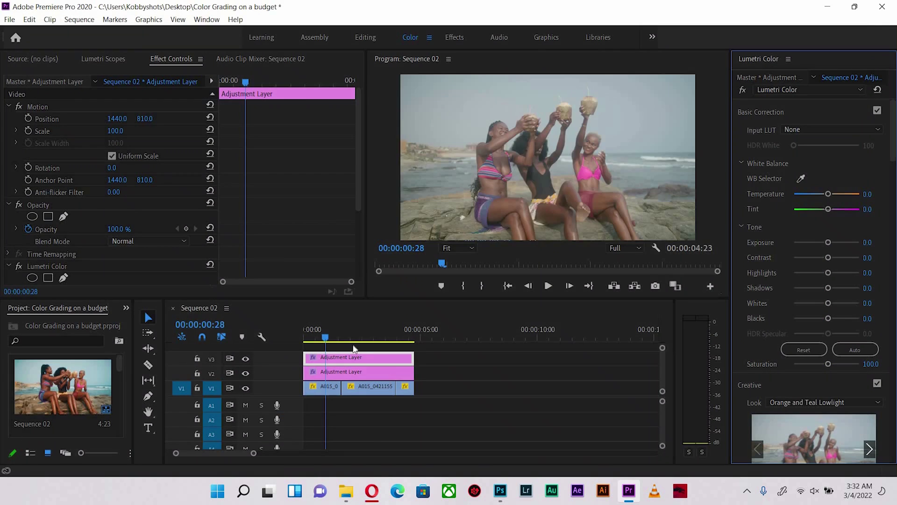
# - Examine the orange and teal grade at several frames throughout the sequence
pyautogui.moveTo(364, 339); pyautogui.dragTo(320, 342)
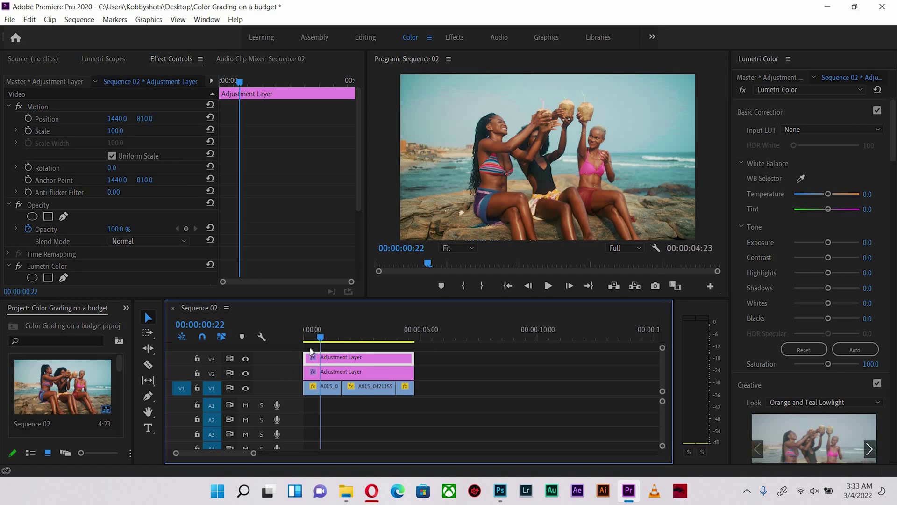
pyautogui.click(321, 330)
pyautogui.click(330, 373)
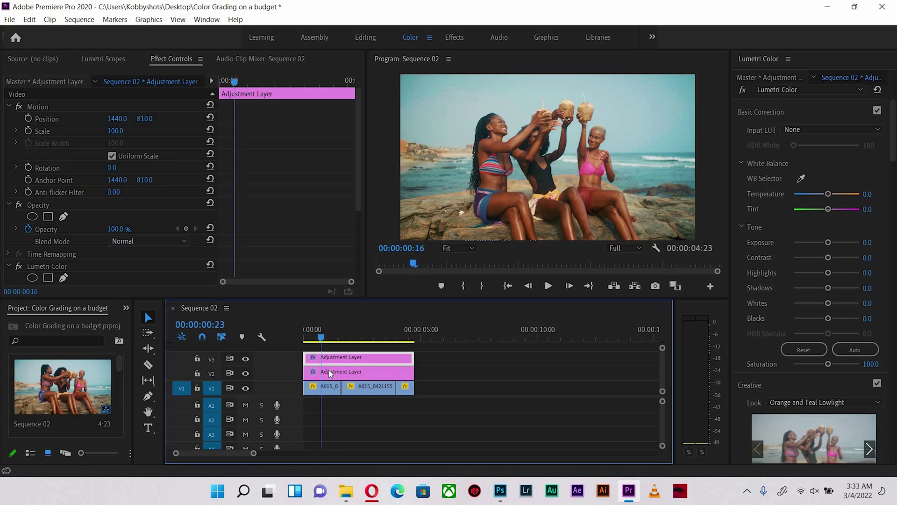
pyautogui.press('Left')
pyautogui.press('Left')
pyautogui.press('Left')
pyautogui.press('Left')
pyautogui.press('Left')
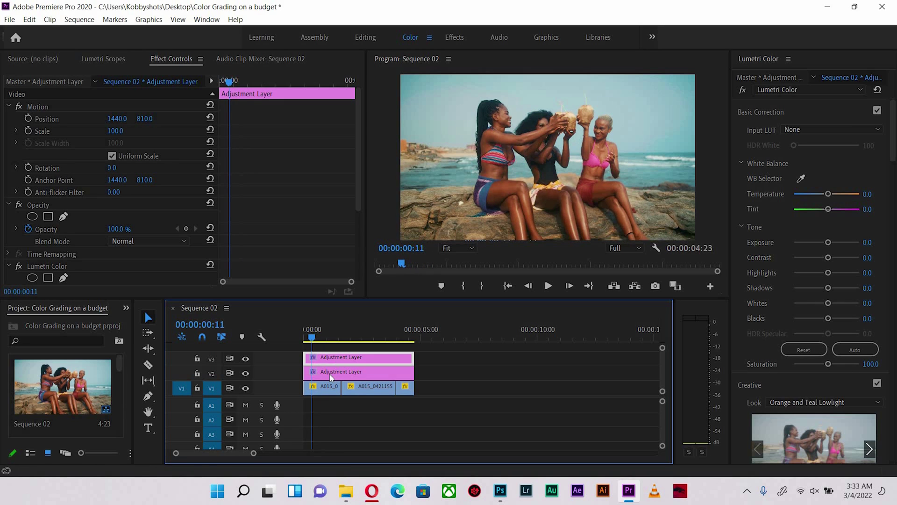
pyautogui.click(366, 329)
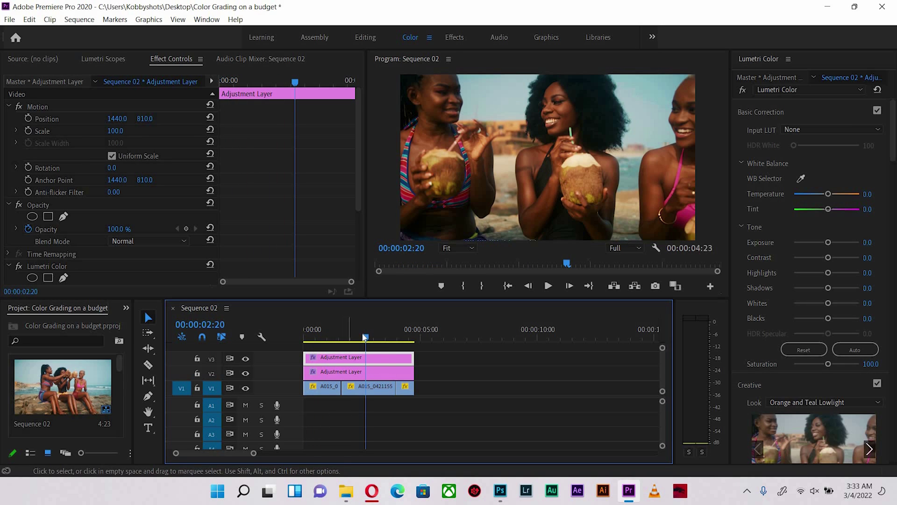
pyautogui.moveTo(402, 336); pyautogui.dragTo(328, 343)
# - On the first V1 clip, set Shadows to 9.7, Highlights to -32.7 and Contrast to 13.3 in Basic Correction
pyautogui.click(323, 387)
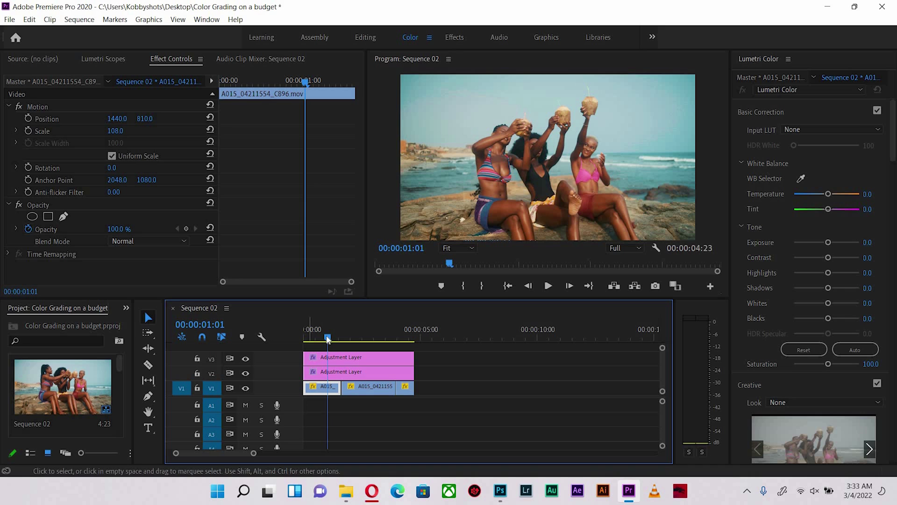
pyautogui.moveTo(328, 340); pyautogui.dragTo(320, 339)
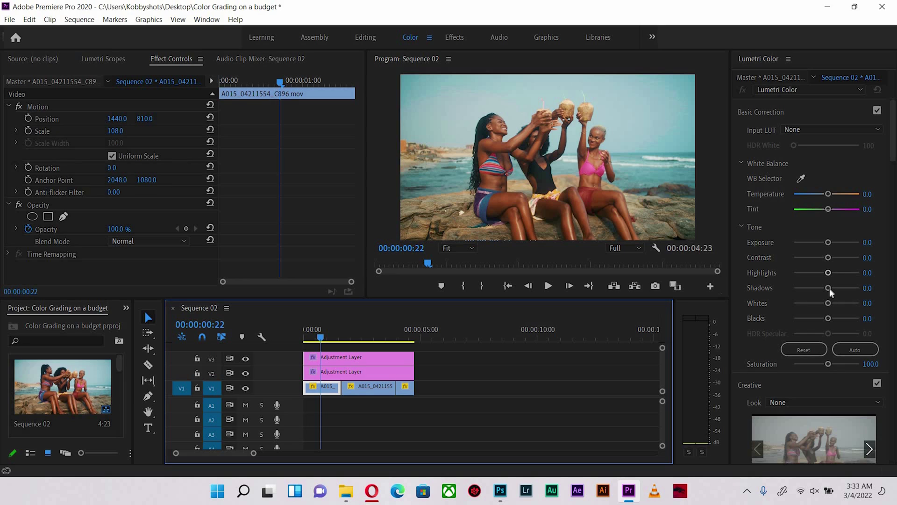
pyautogui.moveTo(830, 288); pyautogui.dragTo(831, 295)
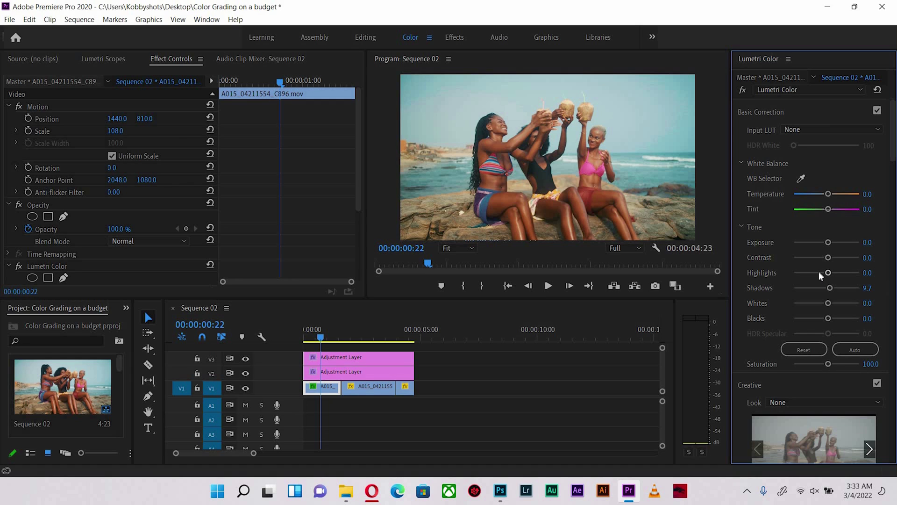
pyautogui.moveTo(819, 275); pyautogui.dragTo(817, 276)
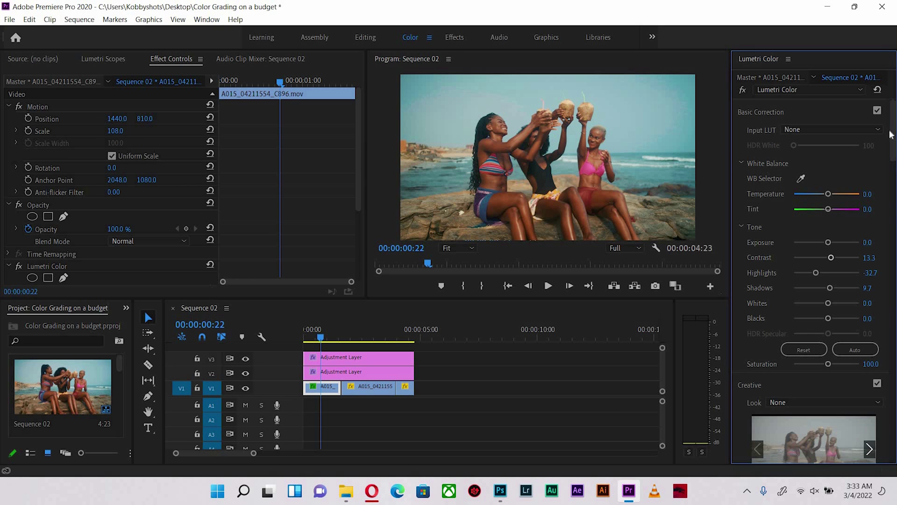
# - On the first V1 clip, raise the sky blues strongly and the skin-tone reds slightly in the Hue vs Sat curve
pyautogui.scroll(-15, 878, 243)
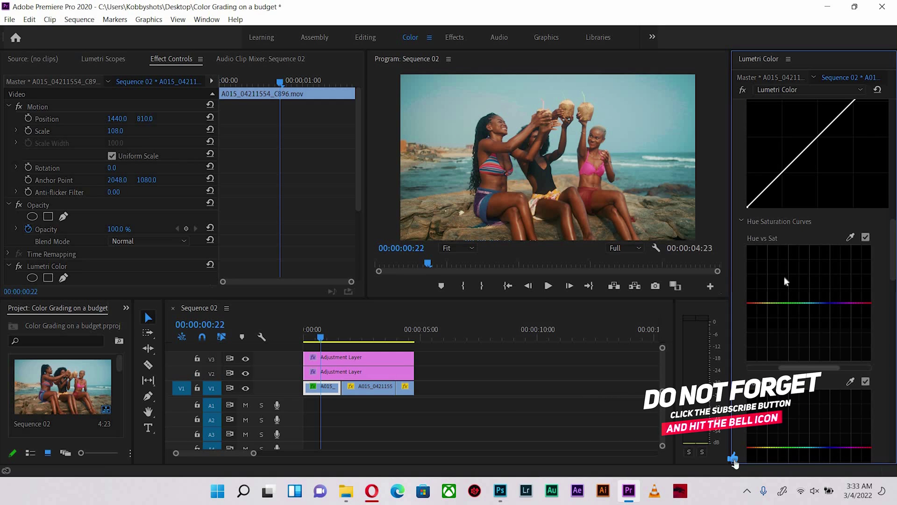
pyautogui.click(850, 237)
pyautogui.click(816, 303)
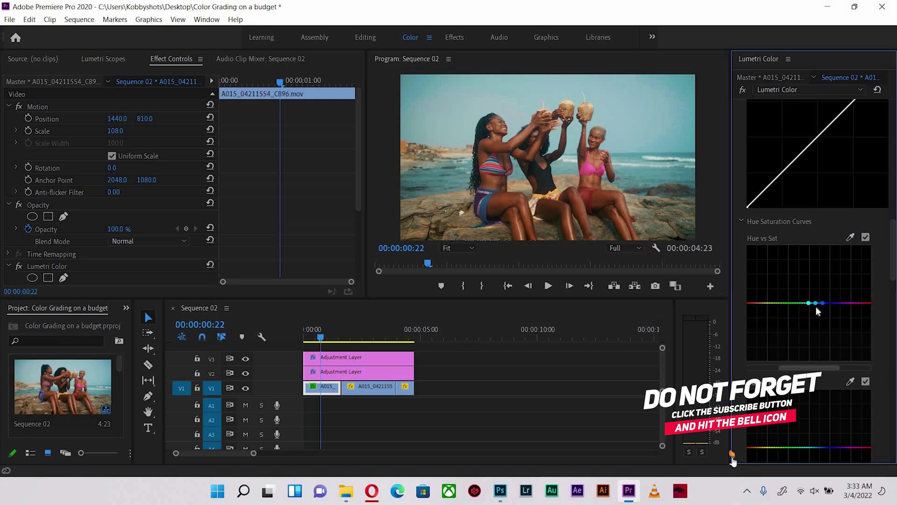
pyautogui.moveTo(817, 303); pyautogui.dragTo(817, 279)
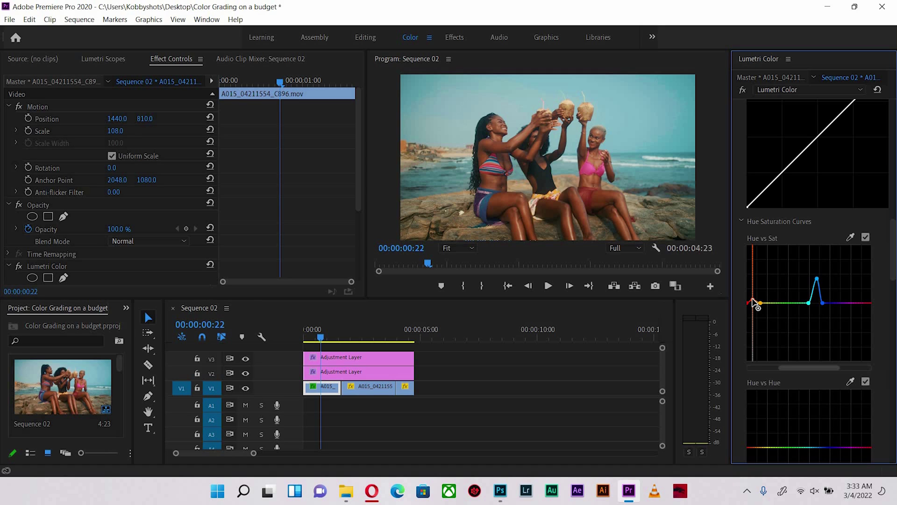
pyautogui.moveTo(752, 292); pyautogui.dragTo(752, 297)
# - Raise the blue point slightly in the first clip's Hue vs Hue curve and check another frame of the clip
pyautogui.scroll(-3, 580, 149)
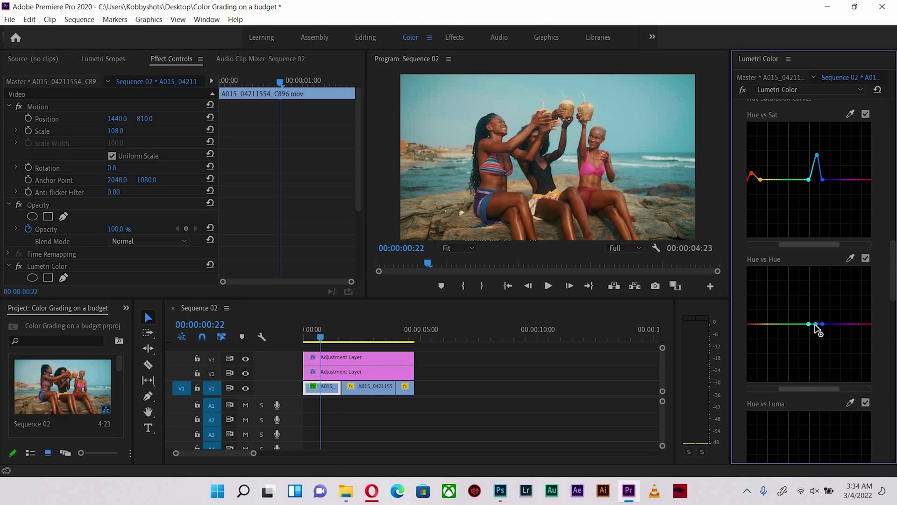
pyautogui.moveTo(815, 317); pyautogui.dragTo(814, 317)
pyautogui.moveTo(315, 340)
pyautogui.mouseDown()
pyautogui.moveTo(305, 340)
pyautogui.moveTo(336, 345)
pyautogui.moveTo(325, 343)
pyautogui.mouseUp()
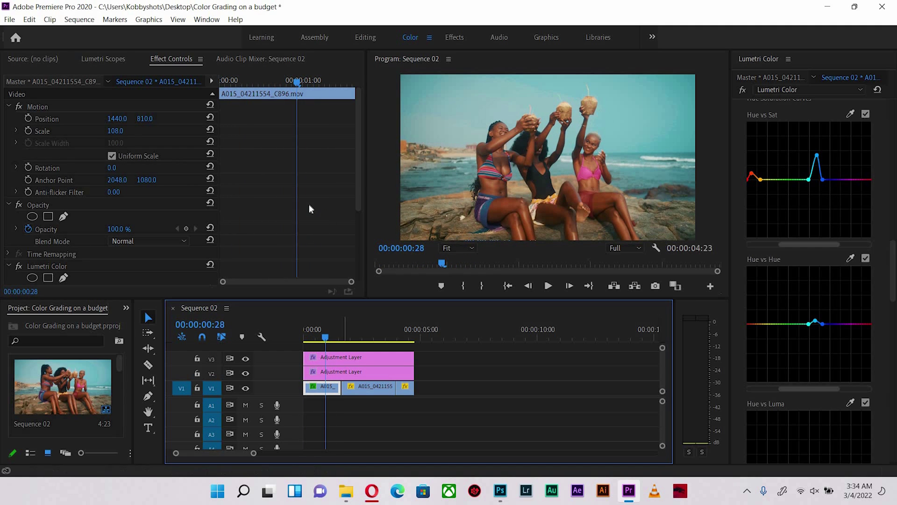
# - Copy the first clip's Lumetri Color effect and paste it onto the second and third V1 clips
pyautogui.scroll(-3, 122, 198)
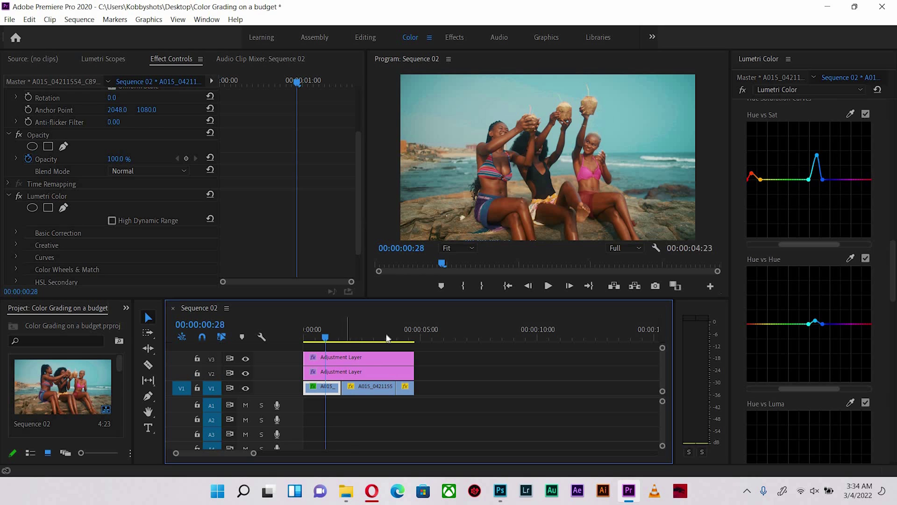
pyautogui.press('space')
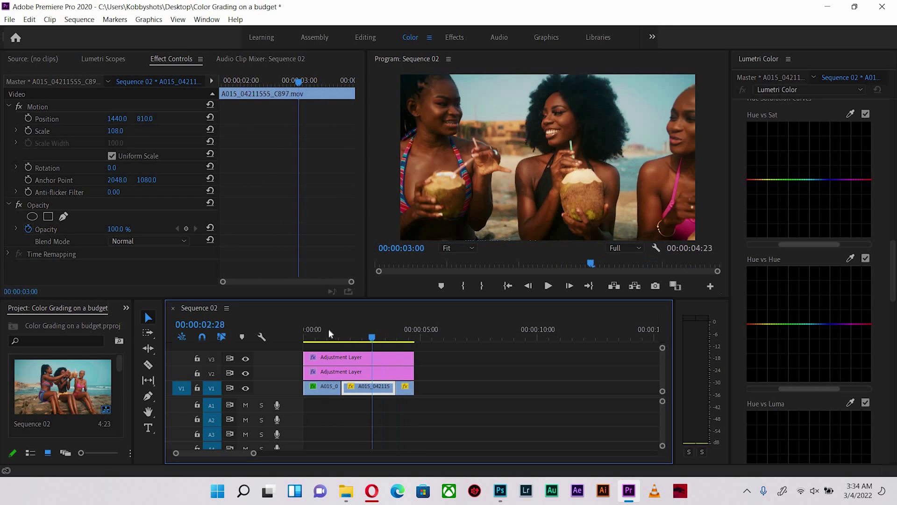
pyautogui.moveTo(329, 329); pyautogui.dragTo(321, 330)
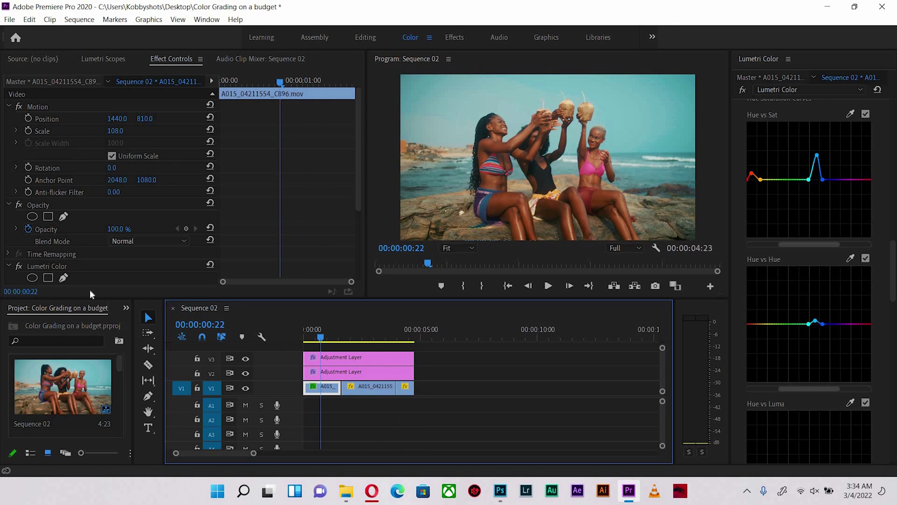
pyautogui.press('Right')
pyautogui.press('Right')
pyautogui.click(46, 266)
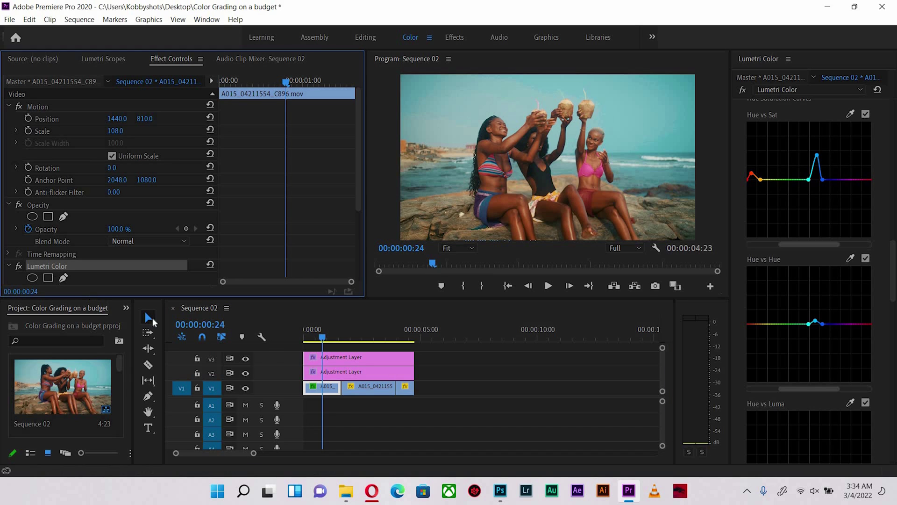
pyautogui.click(366, 382)
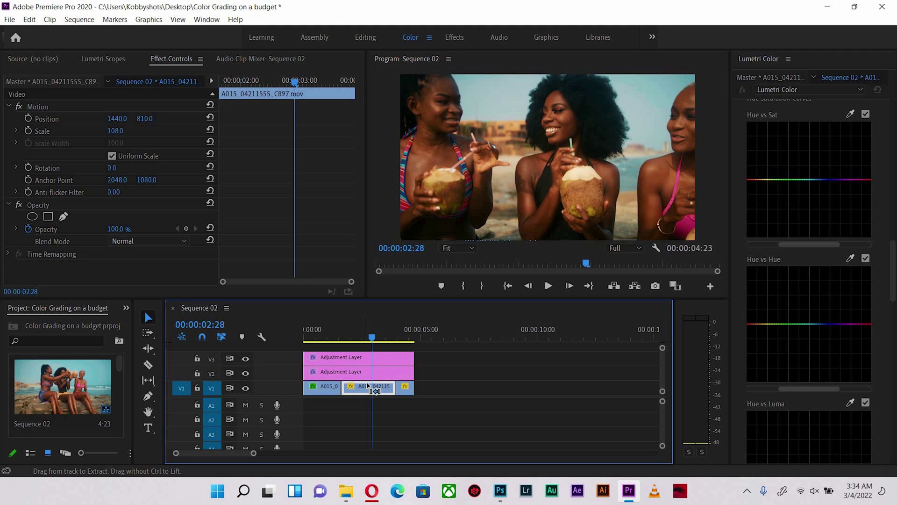
pyautogui.hotkey('ctrl', 'v')
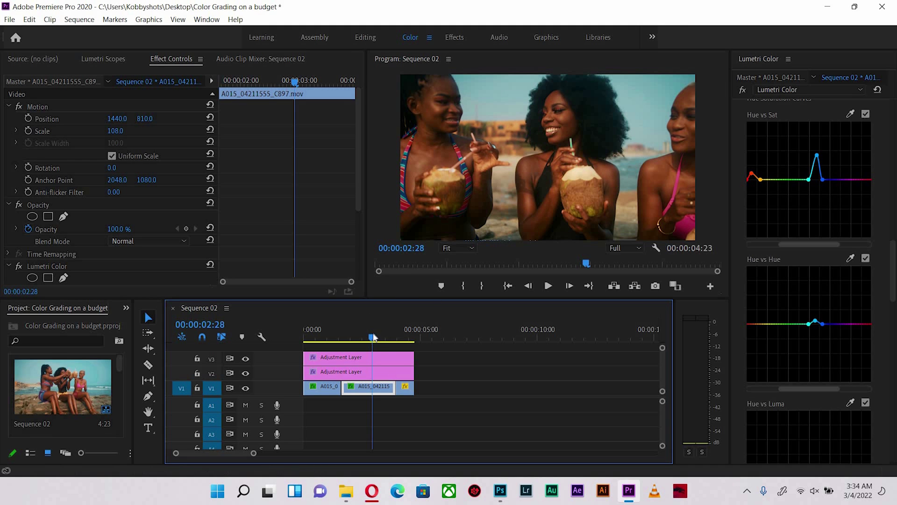
pyautogui.moveTo(400, 334); pyautogui.dragTo(403, 335)
pyautogui.click(408, 390)
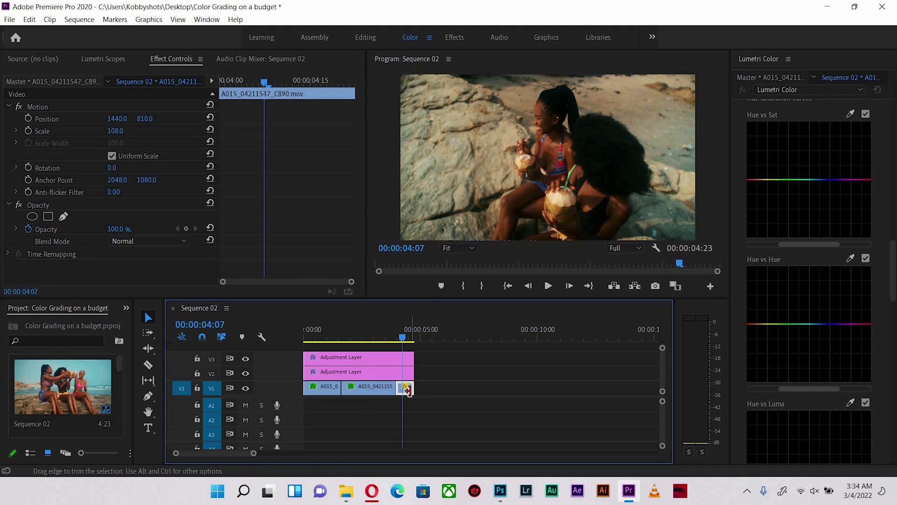
pyautogui.hotkey('ctrl', 'v')
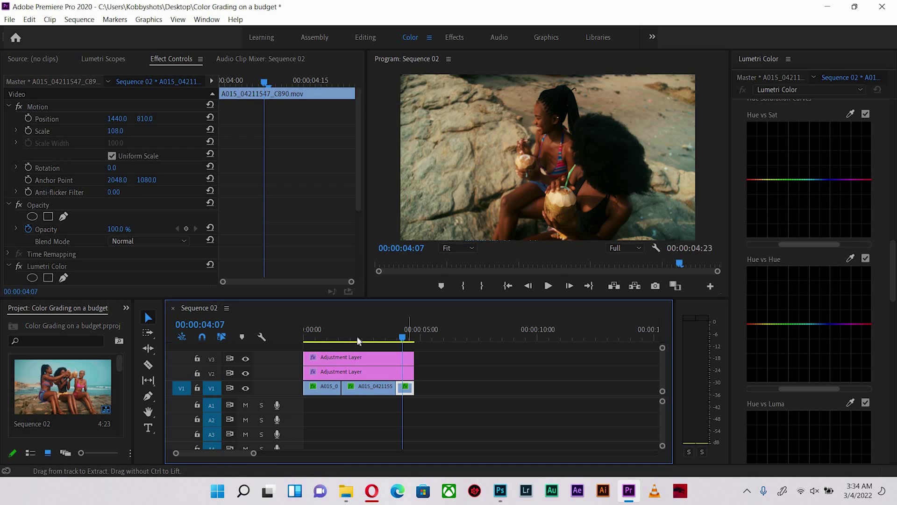
# - On the second V1 clip, set Whites to 27.4 and Highlights to -46.9 in Basic Correction
pyautogui.moveTo(352, 331); pyautogui.dragTo(373, 341)
pyautogui.click(894, 248)
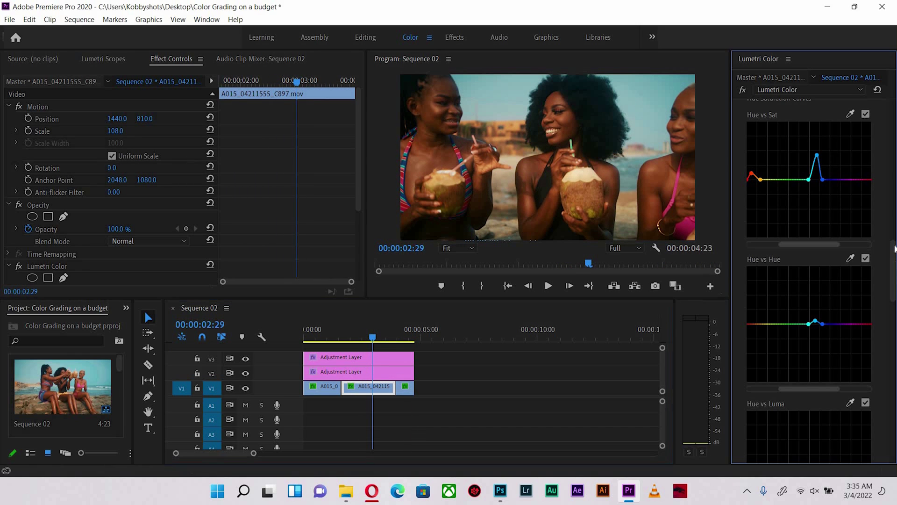
pyautogui.scroll(4, 895, 253)
pyautogui.scroll(8, 839, 306)
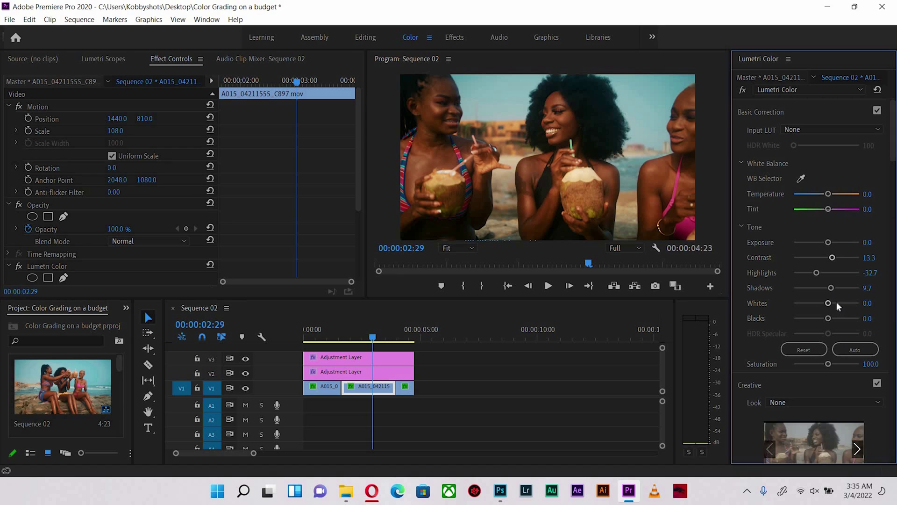
pyautogui.moveTo(831, 304); pyautogui.dragTo(835, 304)
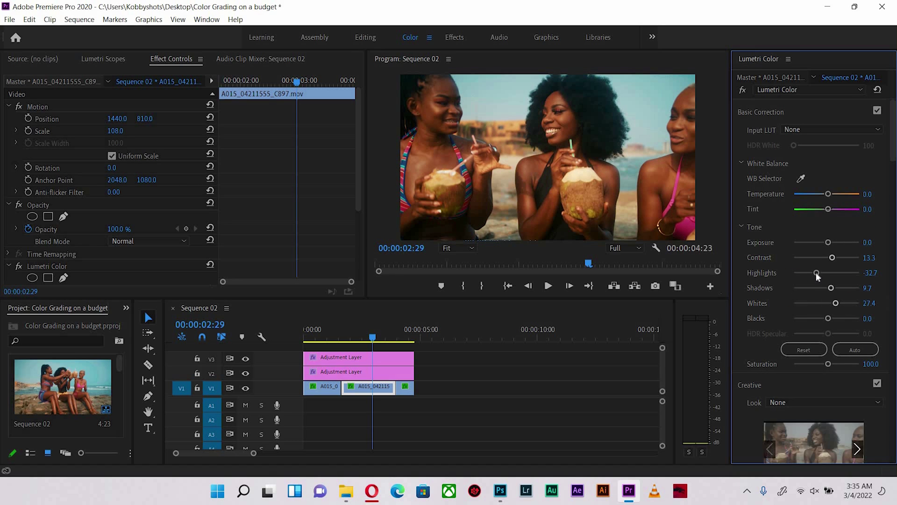
pyautogui.moveTo(821, 277); pyautogui.dragTo(811, 280)
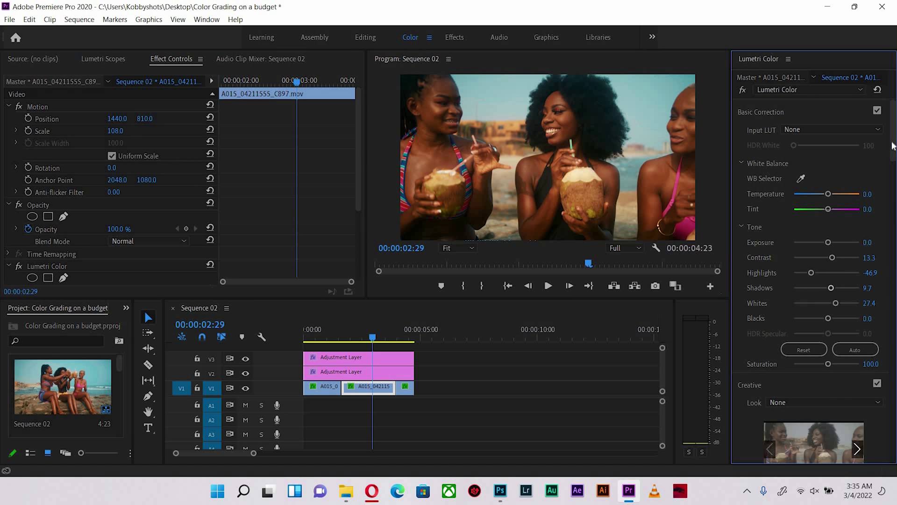
# - Raise the skin-tone reds slightly in the second clip's Hue vs Luma curve
pyautogui.scroll(-15, 891, 223)
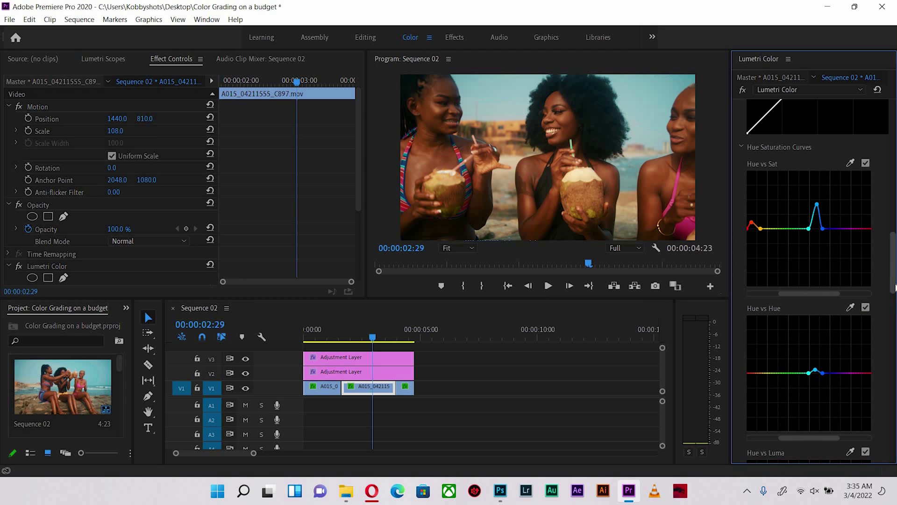
pyautogui.scroll(-3, 894, 286)
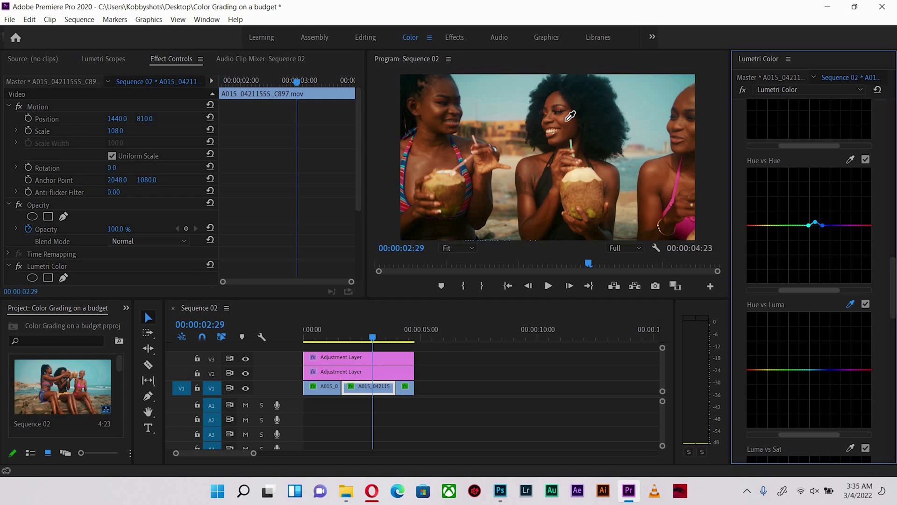
pyautogui.click(757, 358)
pyautogui.moveTo(756, 363); pyautogui.dragTo(759, 316)
pyautogui.hotkey('ctrl', 'z')
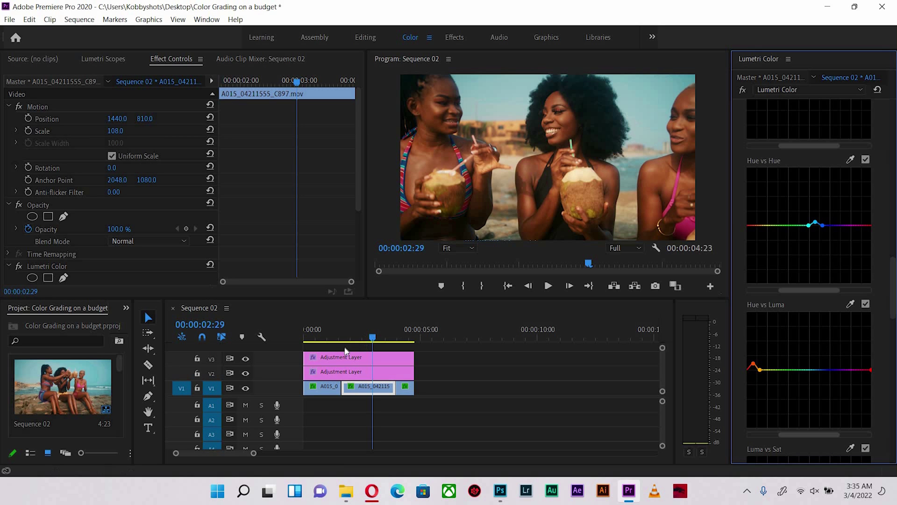
# - On the third V1 clip, set Whites to 31.0, Exposure to 0.1 and Highlights to -23.9 in Basic Correction
pyautogui.moveTo(353, 347); pyautogui.dragTo(320, 360)
pyautogui.press('Up')
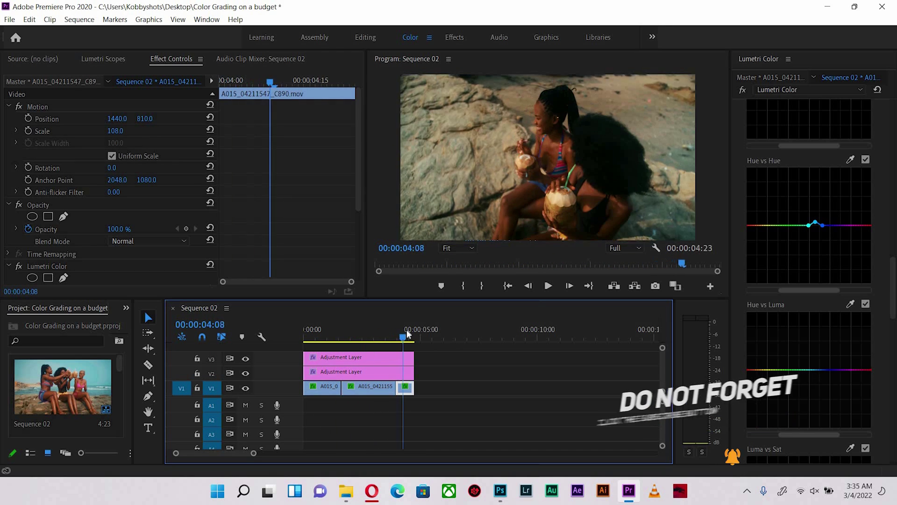
pyautogui.press('Left')
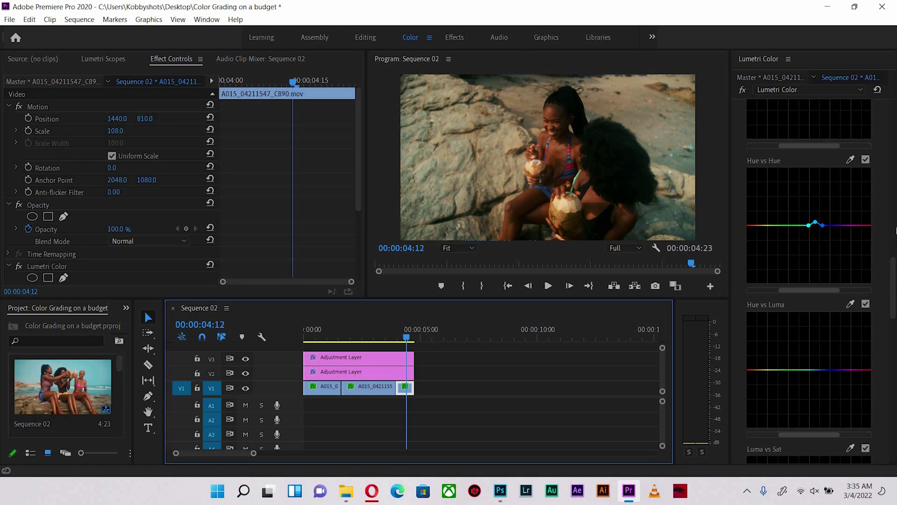
pyautogui.click(895, 192)
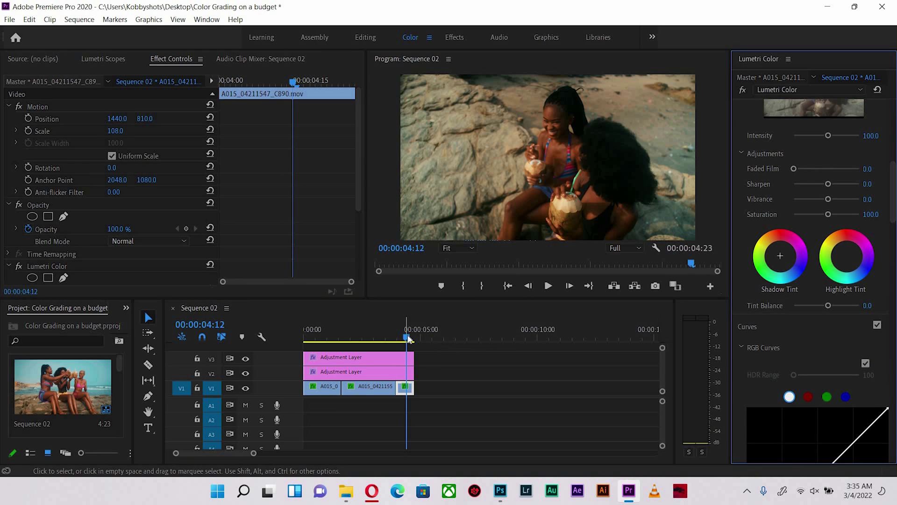
pyautogui.moveTo(408, 337); pyautogui.dragTo(412, 337)
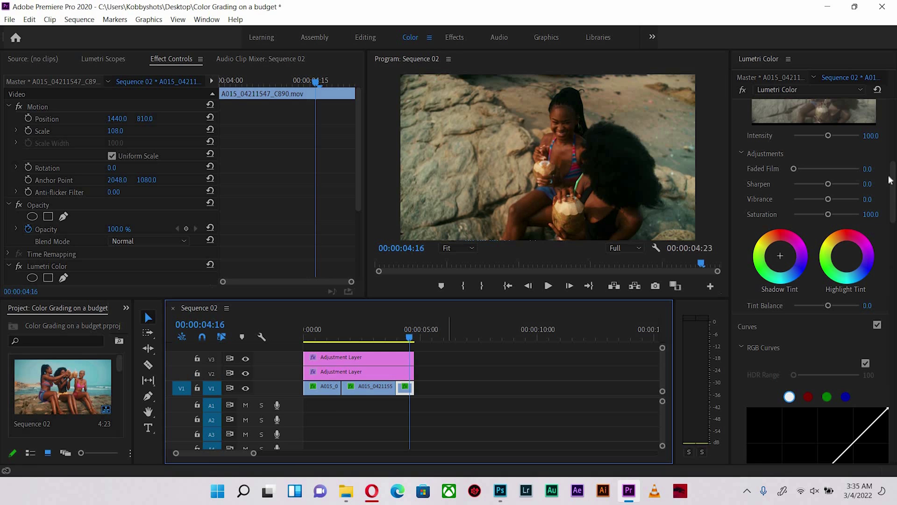
pyautogui.scroll(-8, 890, 159)
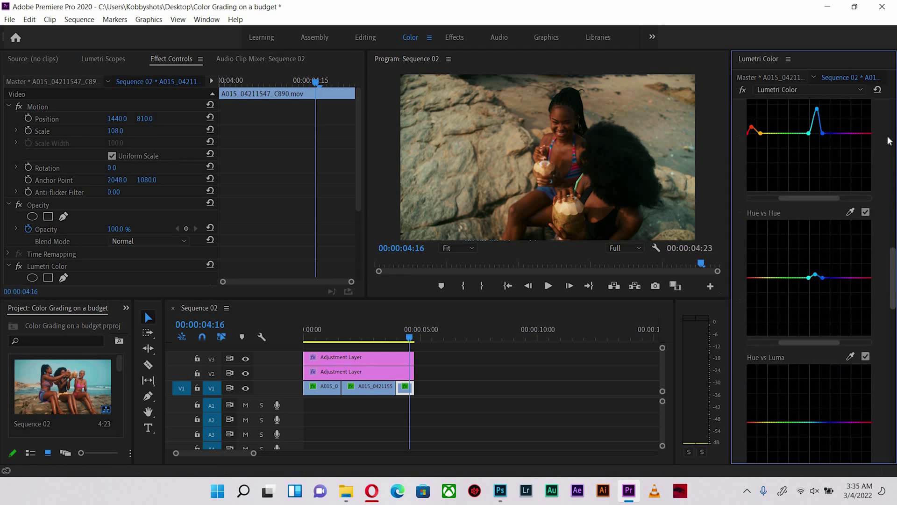
pyautogui.scroll(15, 889, 141)
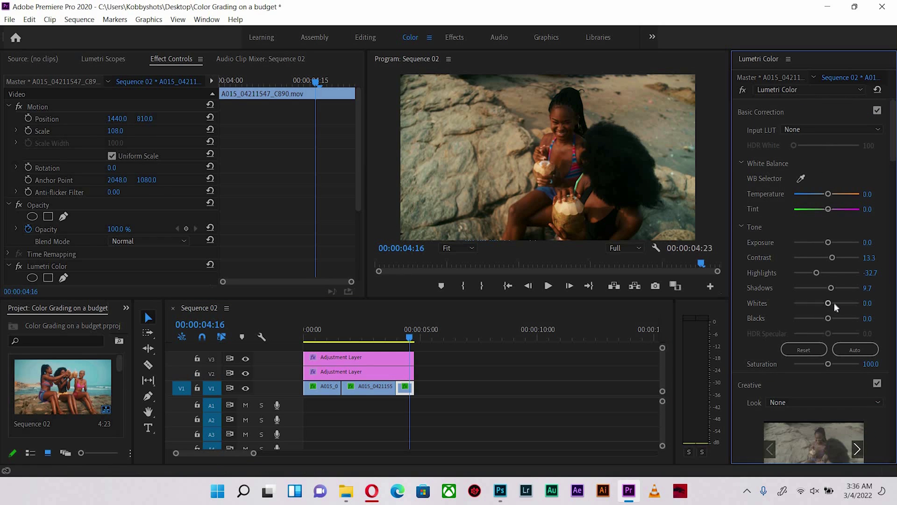
pyautogui.click(838, 303)
pyautogui.moveTo(841, 245); pyautogui.dragTo(819, 272)
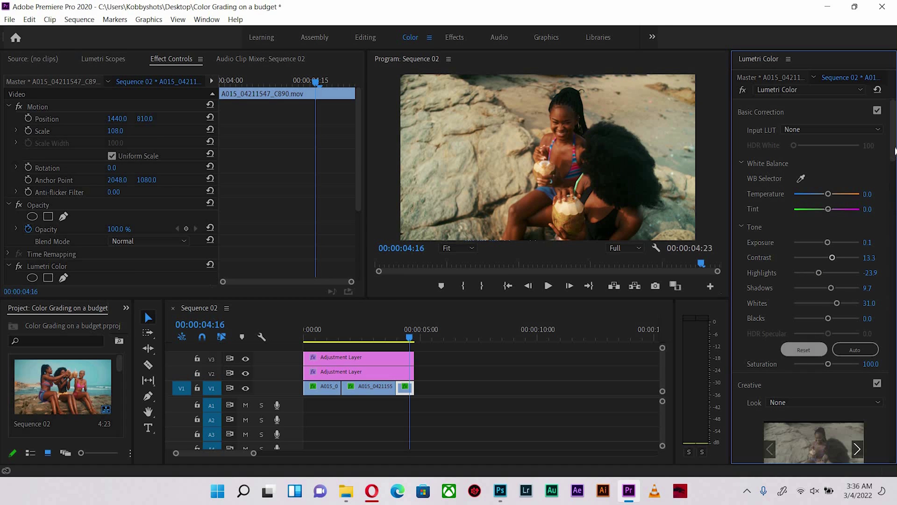
pyautogui.scroll(-10, 891, 238)
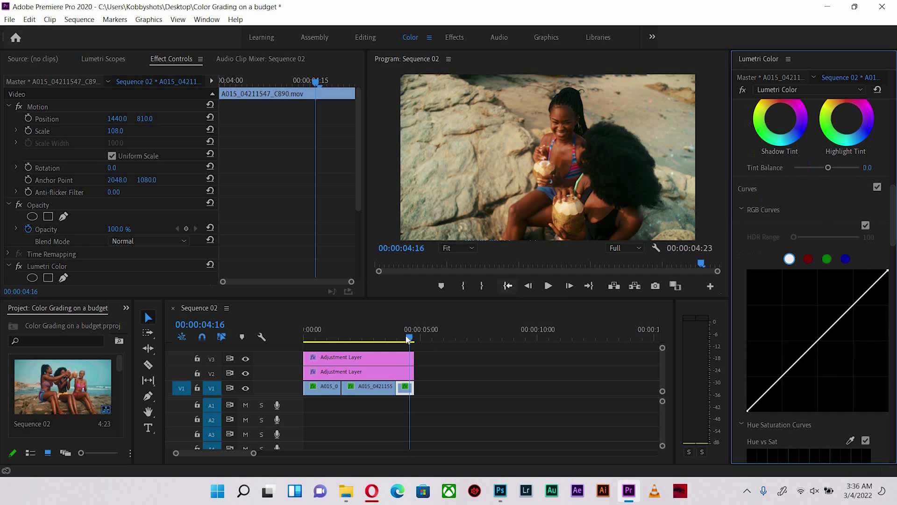
# - Compare all three clips with the V2 and V3 adjustment layers hidden and shown, ending with both visible, and review the graded sequence
pyautogui.moveTo(405, 341); pyautogui.dragTo(369, 338)
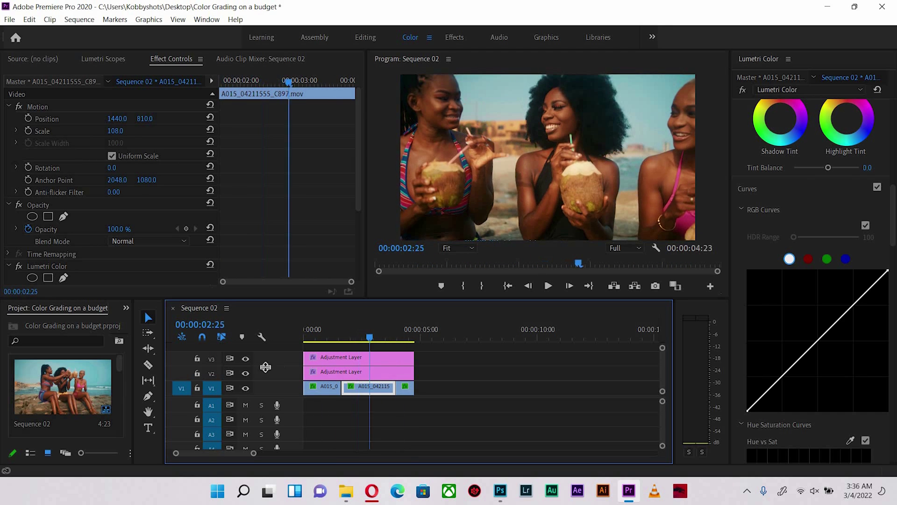
pyautogui.click(246, 358)
pyautogui.click(245, 373)
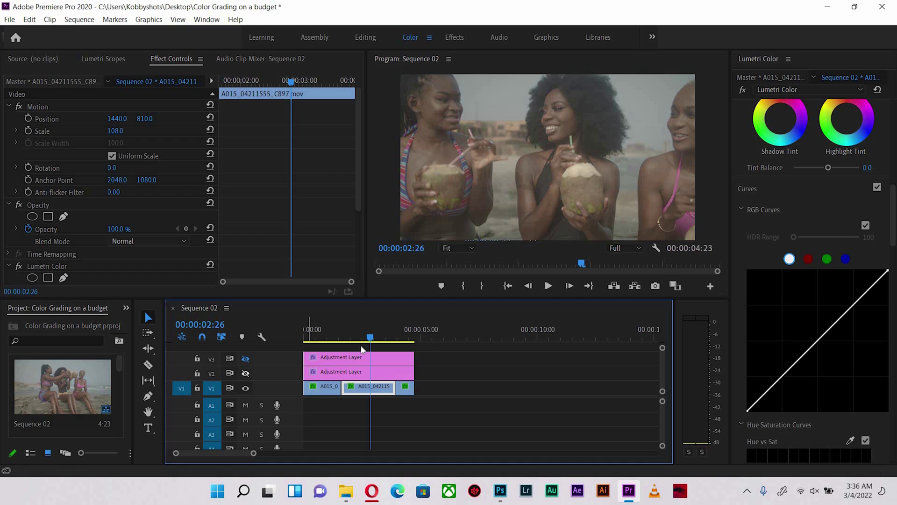
pyautogui.click(245, 373)
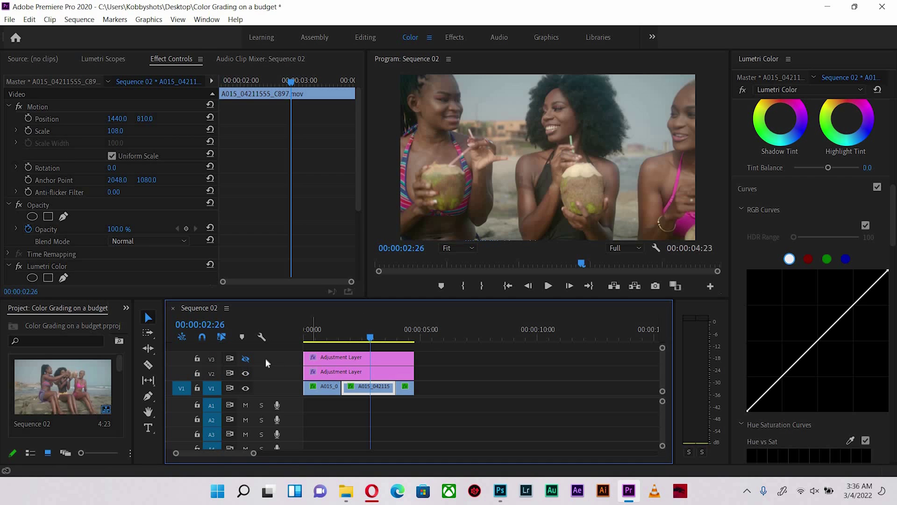
pyautogui.click(333, 330)
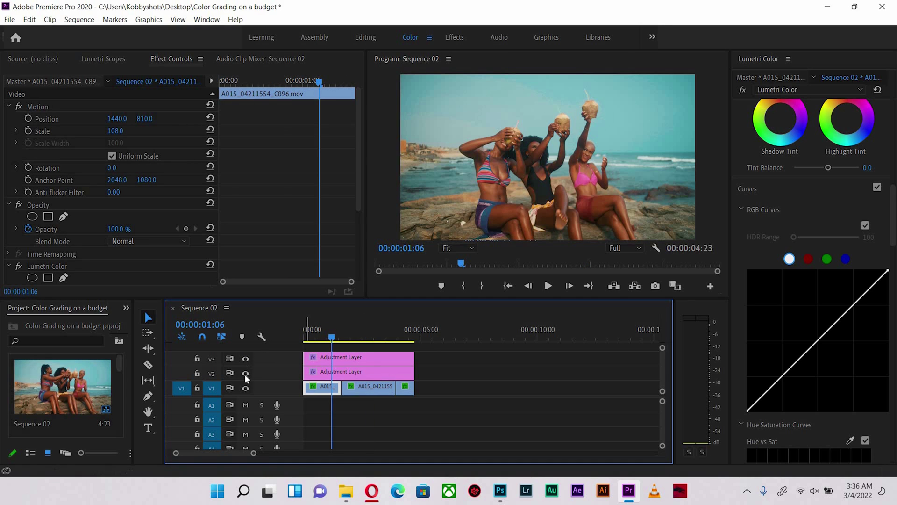
pyautogui.click(246, 373)
pyautogui.click(245, 373)
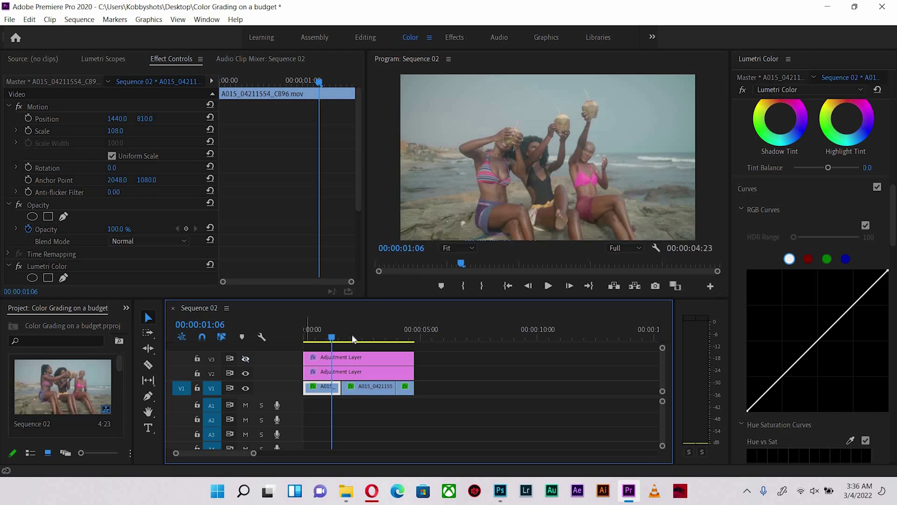
pyautogui.click(245, 359)
pyautogui.click(404, 333)
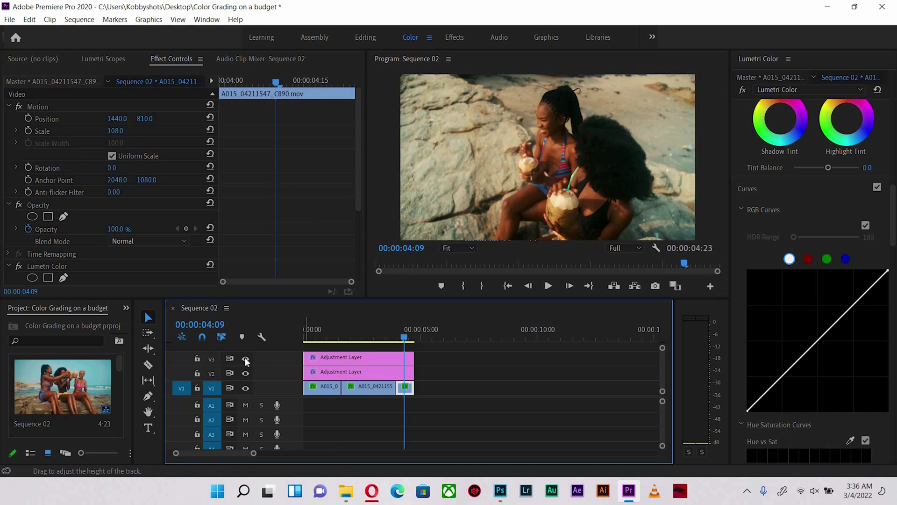
pyautogui.click(245, 358)
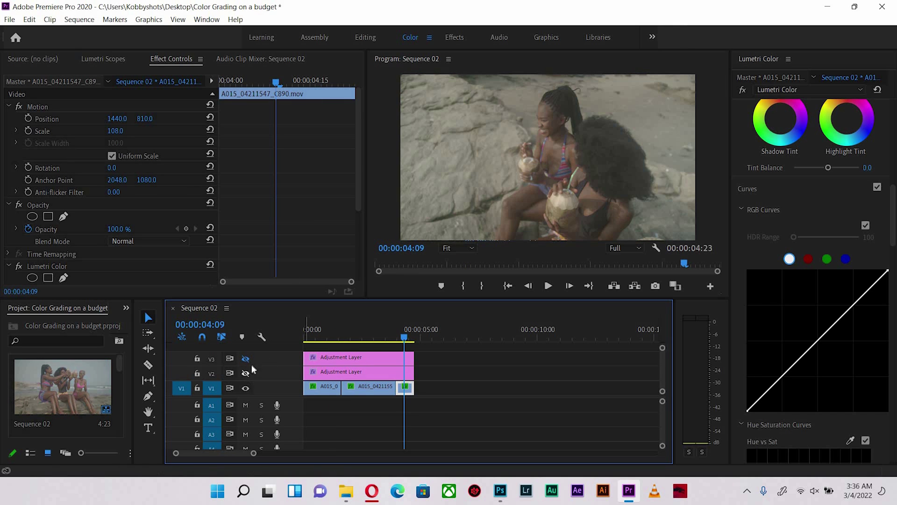
pyautogui.click(246, 359)
pyautogui.click(338, 334)
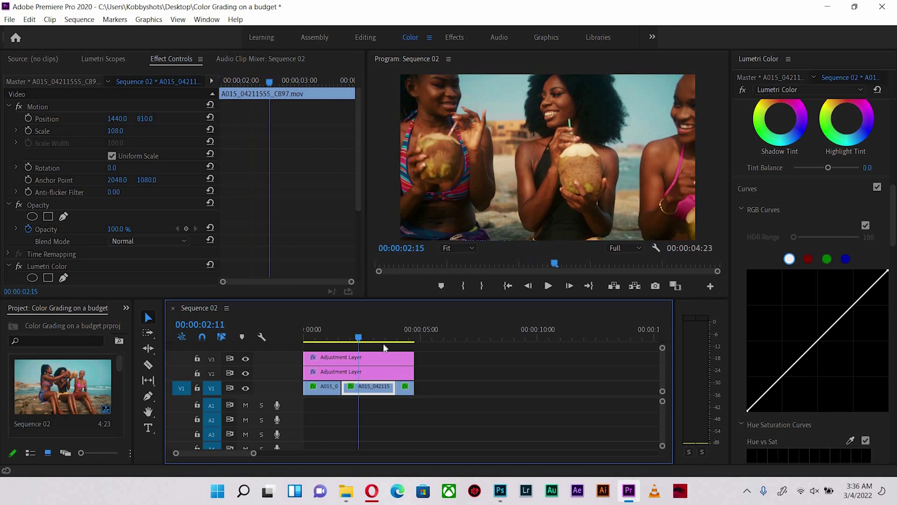
pyautogui.press('Left')
pyautogui.press('Left')
pyautogui.press('Left')
pyautogui.press('Left')
pyautogui.press('Left')
pyautogui.press('Left')
pyautogui.press('Left')
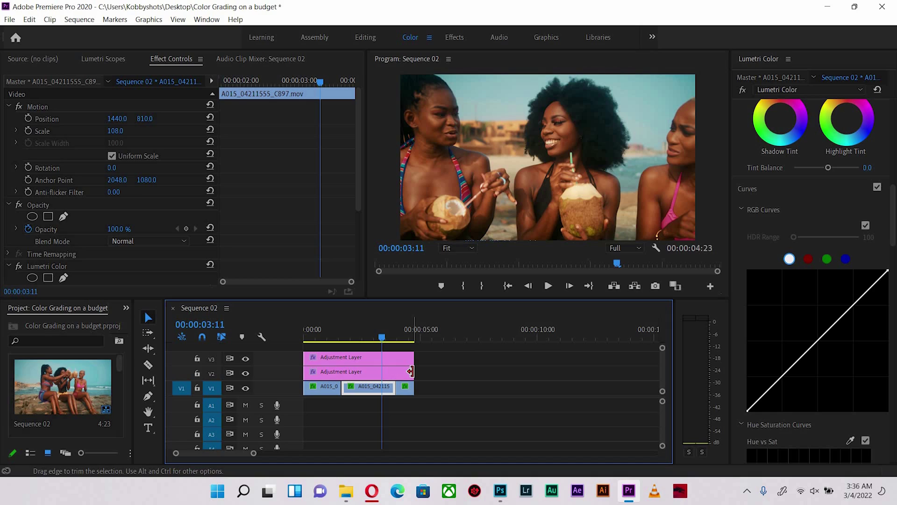